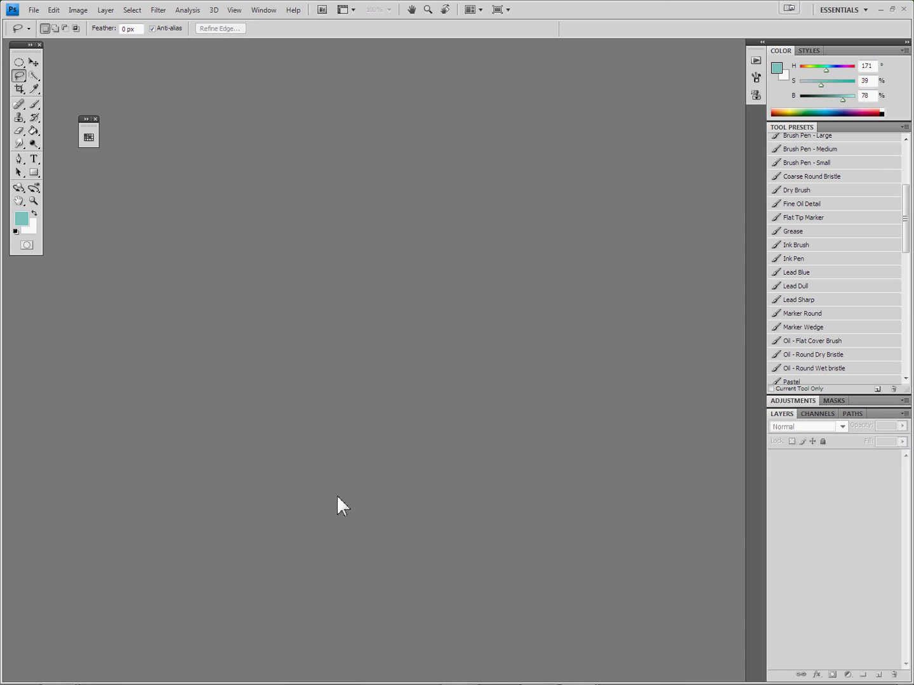
# Step: Create a new document from the Landscape Letter - RGB preset, resized to 7 inches wide by 5 inches high
pyautogui.click(32, 9)
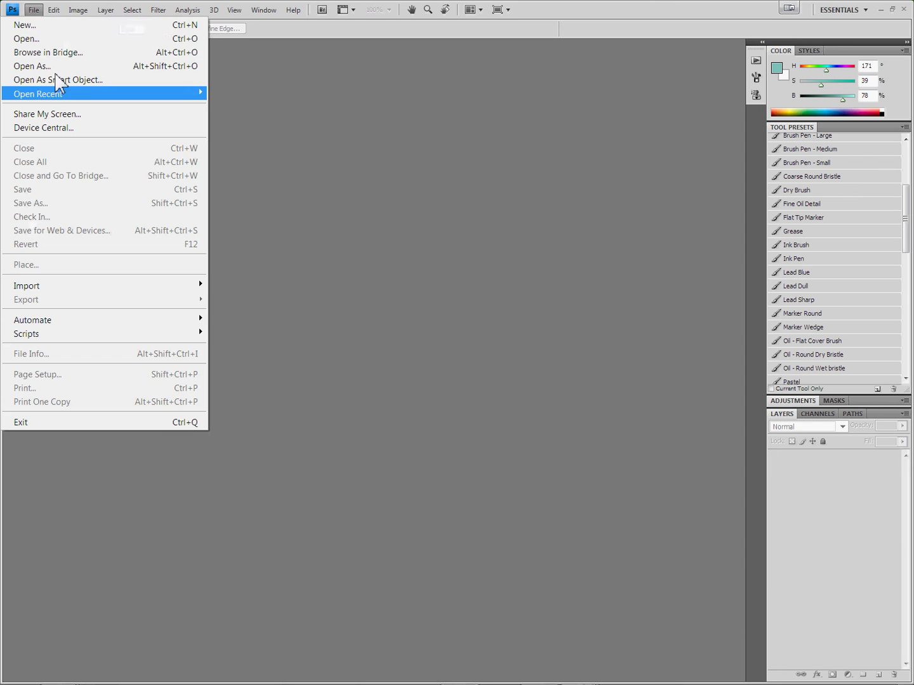
pyautogui.click(37, 27)
pyautogui.click(487, 187)
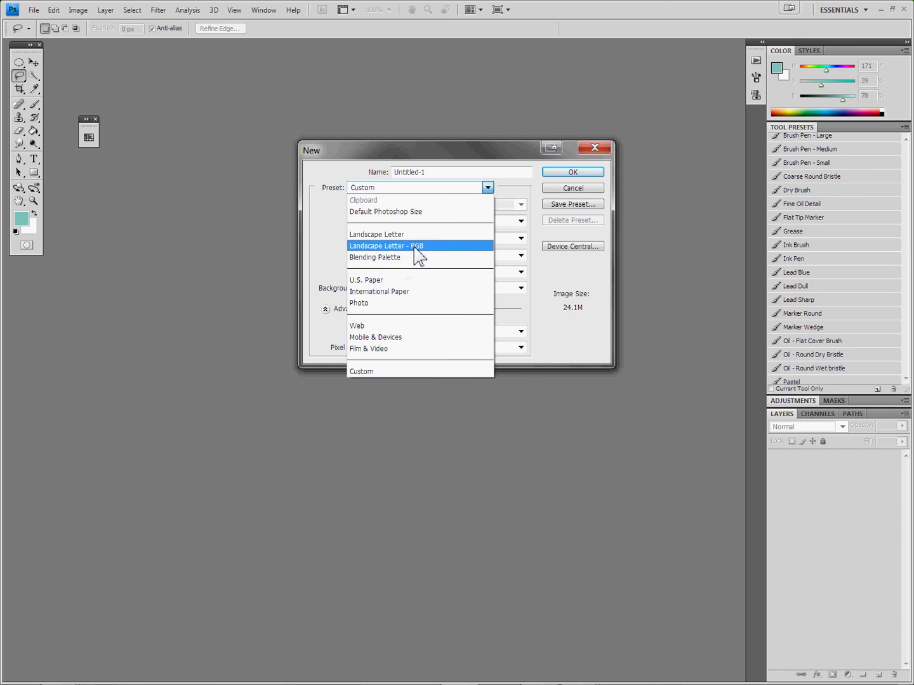
pyautogui.click(414, 247)
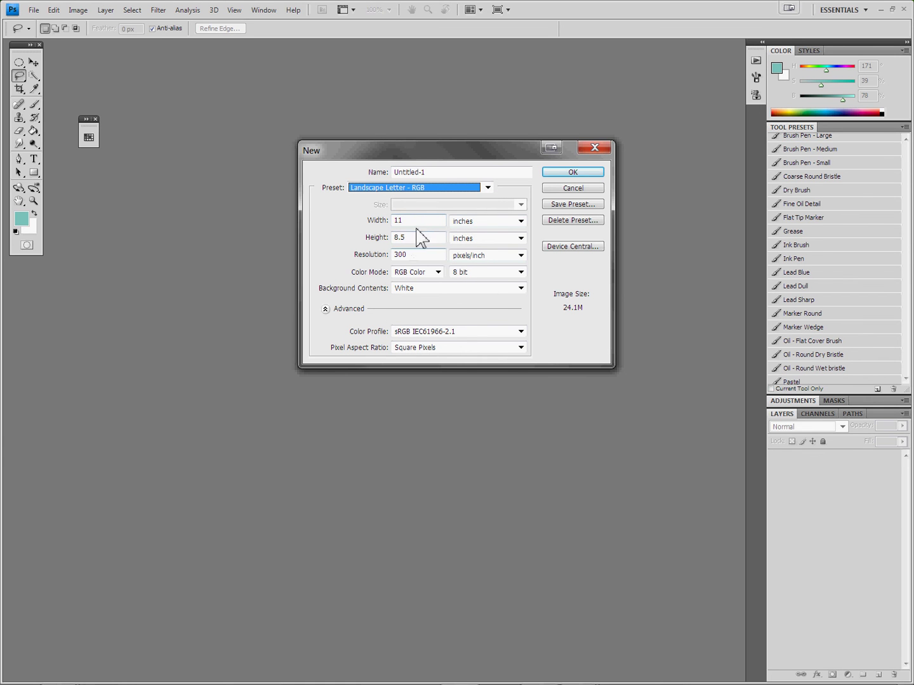
pyautogui.doubleClick(416, 221)
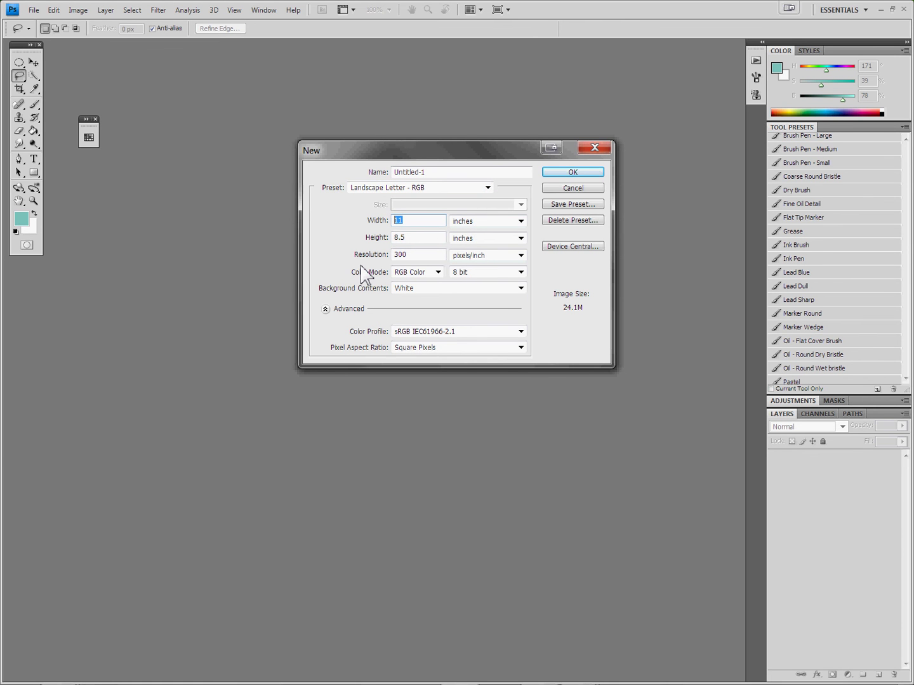
pyautogui.write('5')
pyautogui.doubleClick(413, 224)
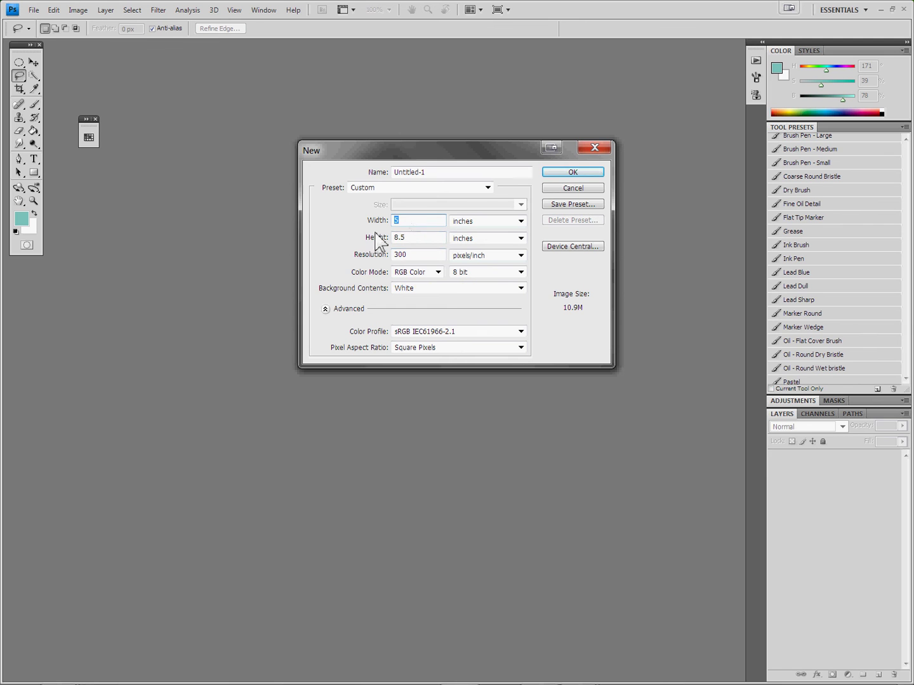
pyautogui.write('7')
pyautogui.press('Tab')
pyautogui.write('5')
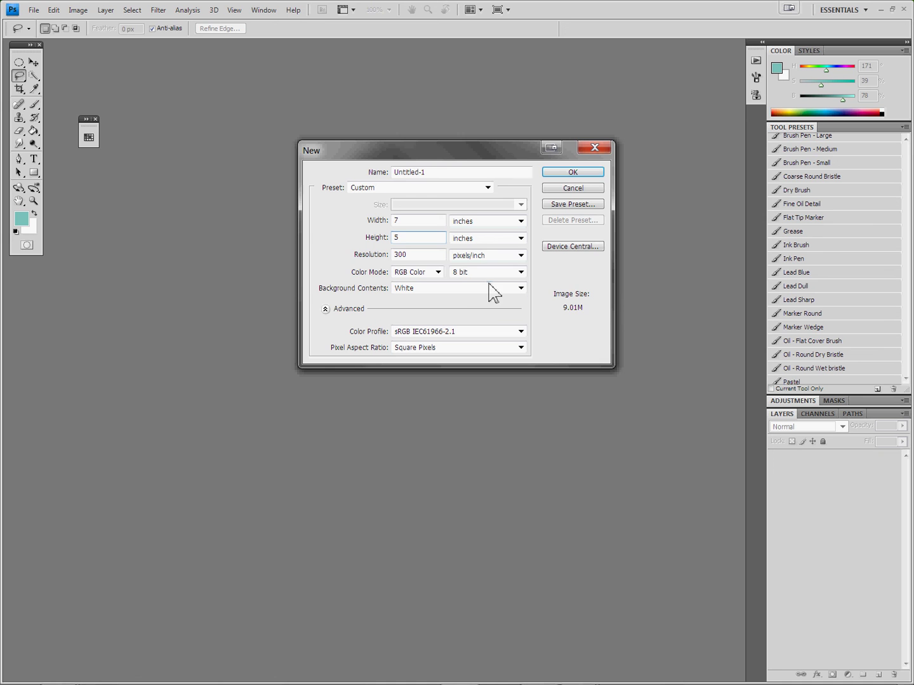
pyautogui.click(575, 177)
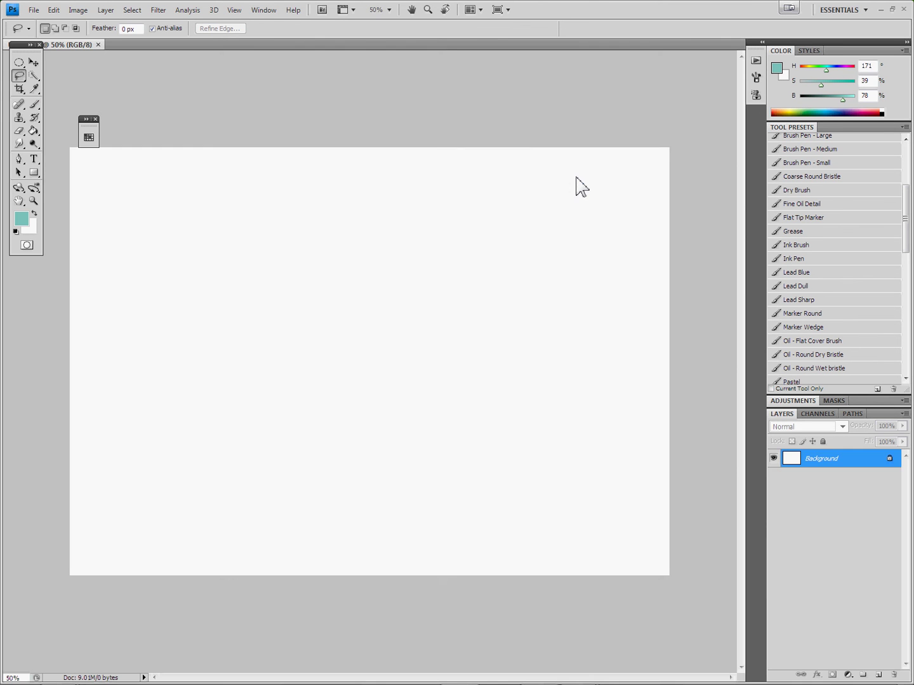
# Step: Expand the floating Swatches panel, place it beneath the toolbox, and add a new layer above the background
pyautogui.click(86, 120)
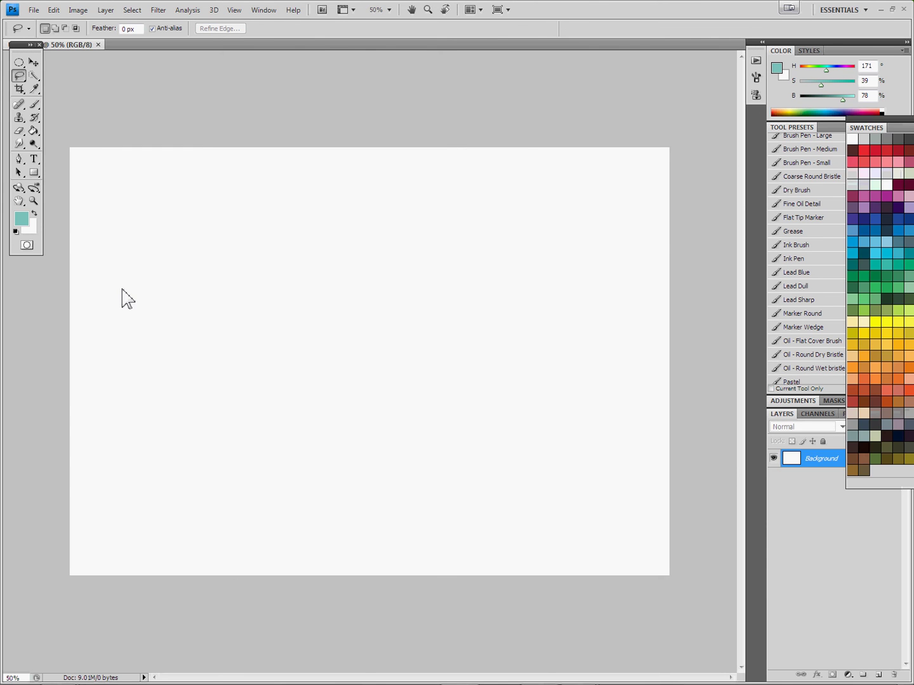
pyautogui.moveTo(875, 128); pyautogui.dragTo(74, 259)
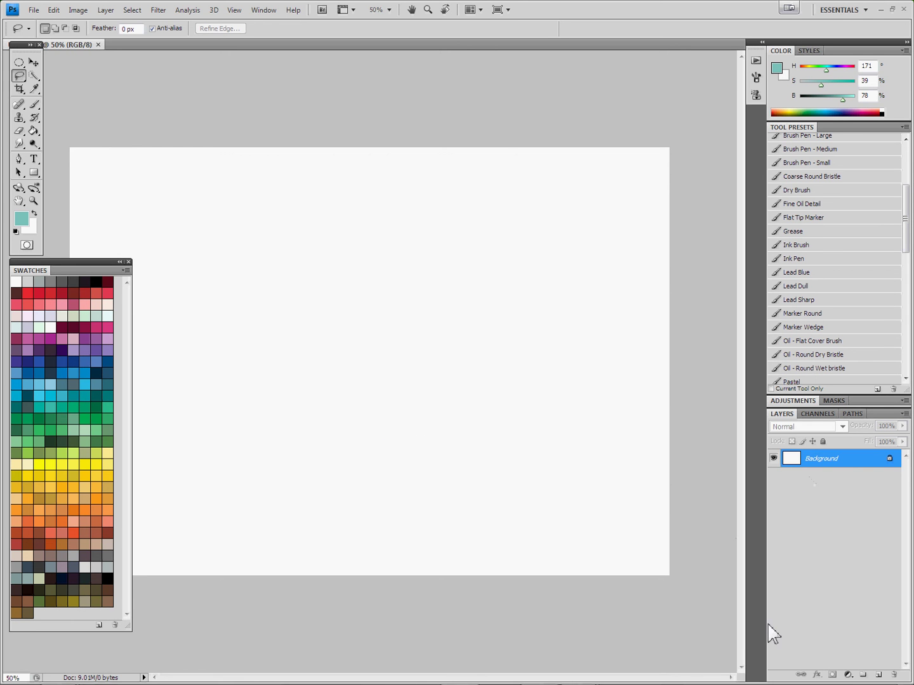
pyautogui.click(879, 674)
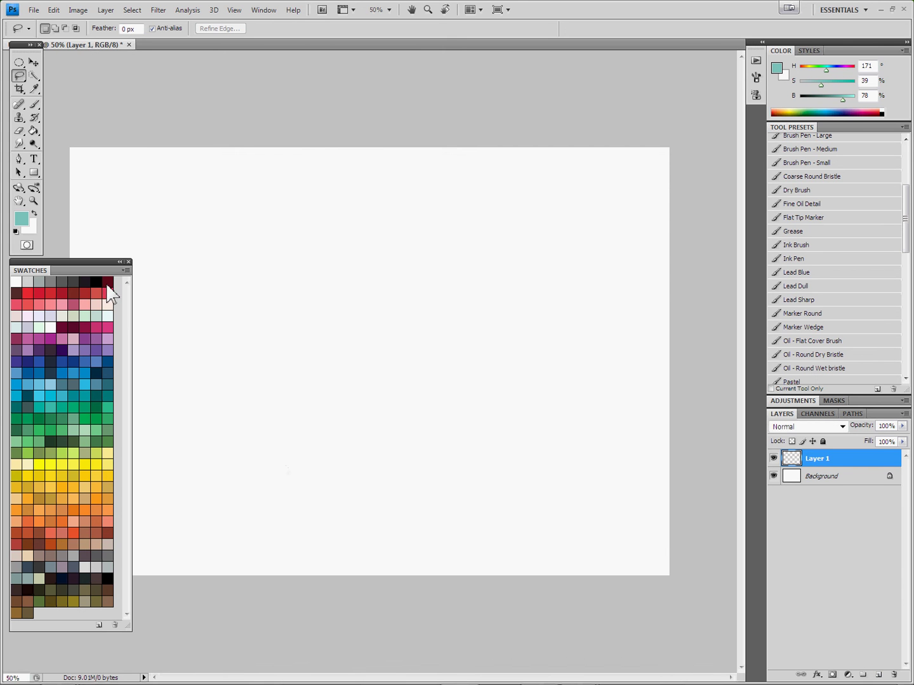
# Step: Narrow the Swatches panel slightly and shift the toolbox and Swatches panel down to clear the document's title tab
pyautogui.moveTo(126, 627)
pyautogui.mouseDown()
pyautogui.moveTo(119, 622)
pyautogui.moveTo(115, 634)
pyautogui.mouseUp()
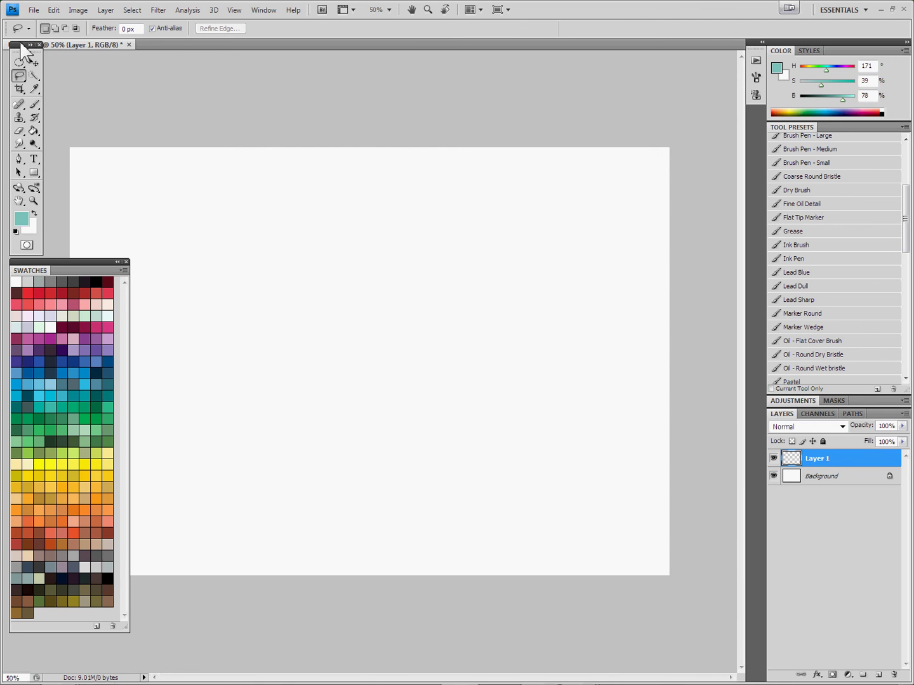
pyautogui.moveTo(21, 44)
pyautogui.mouseDown()
pyautogui.moveTo(17, 59)
pyautogui.moveTo(24, 57)
pyautogui.mouseUp()
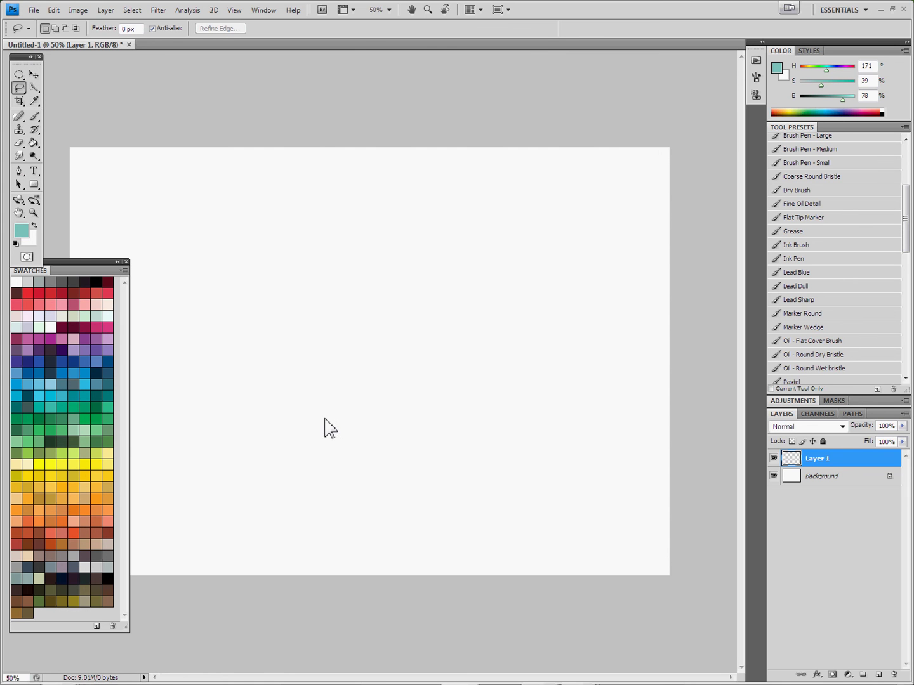
pyautogui.moveTo(76, 258); pyautogui.dragTo(76, 271)
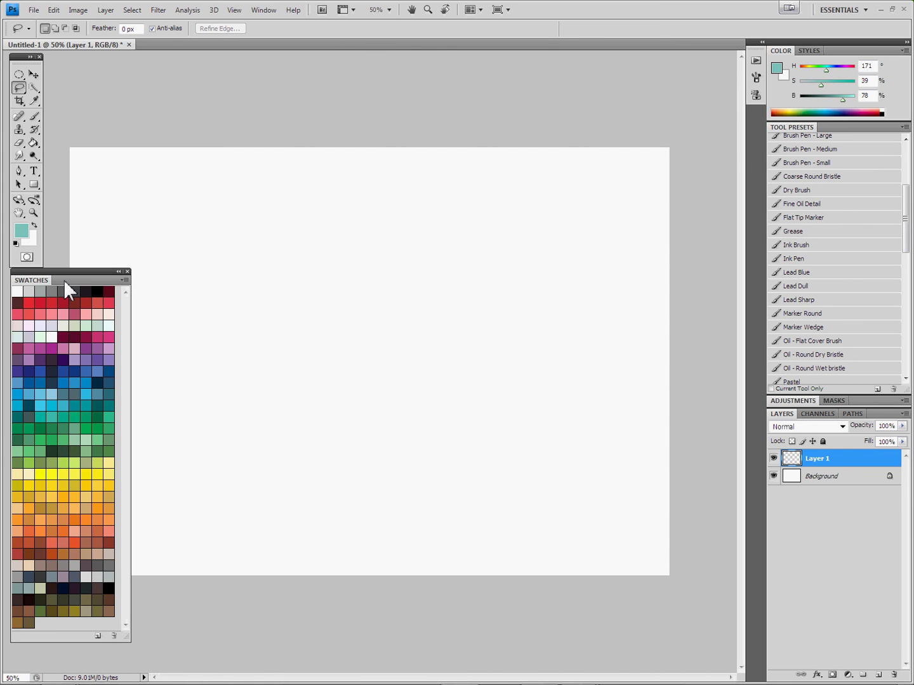
# Step: Select the Brush tool with the hard round 19 px brush and enlarge its master diameter to 112 px
pyautogui.click(35, 117)
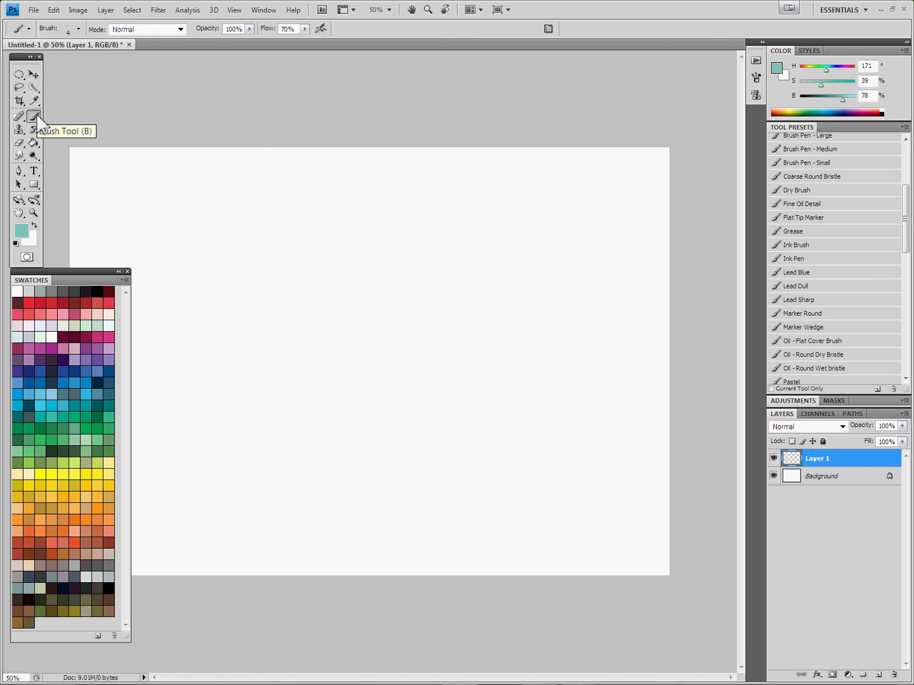
pyautogui.click(78, 28)
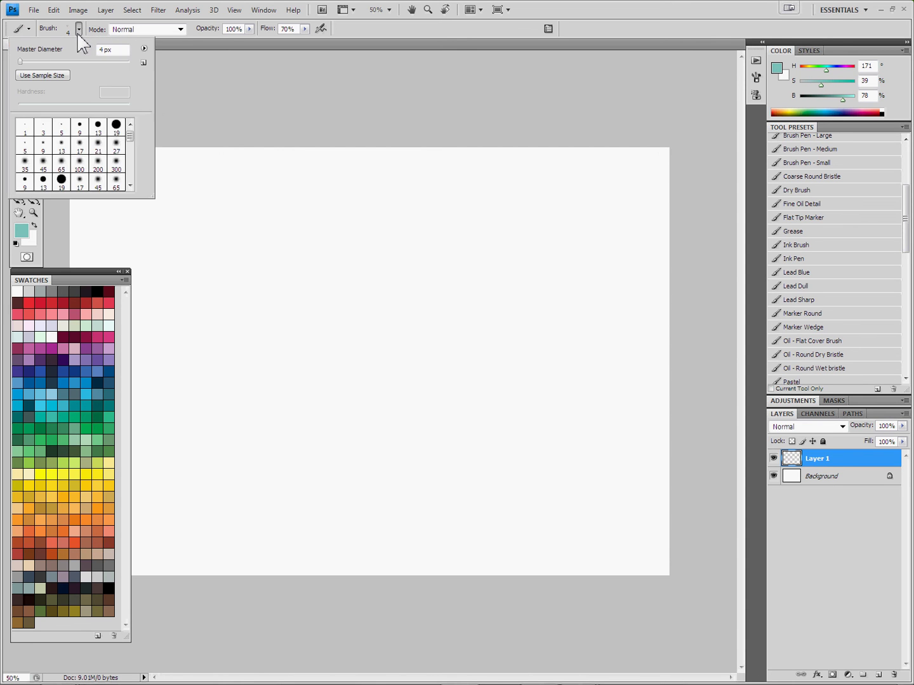
pyautogui.click(117, 129)
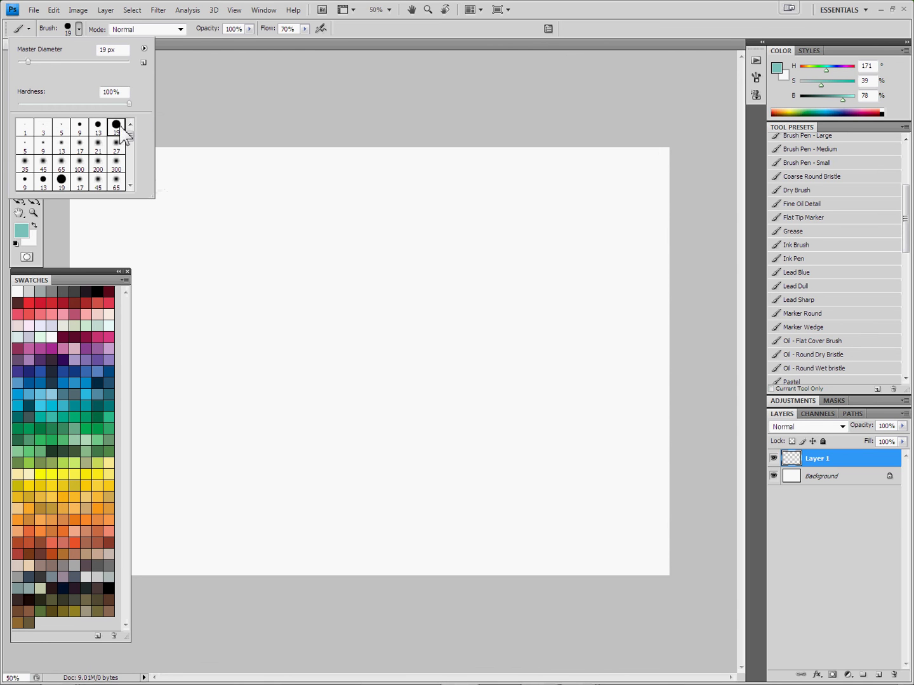
pyautogui.moveTo(53, 61); pyautogui.dragTo(61, 61)
pyautogui.click(78, 61)
pyautogui.click(266, 279)
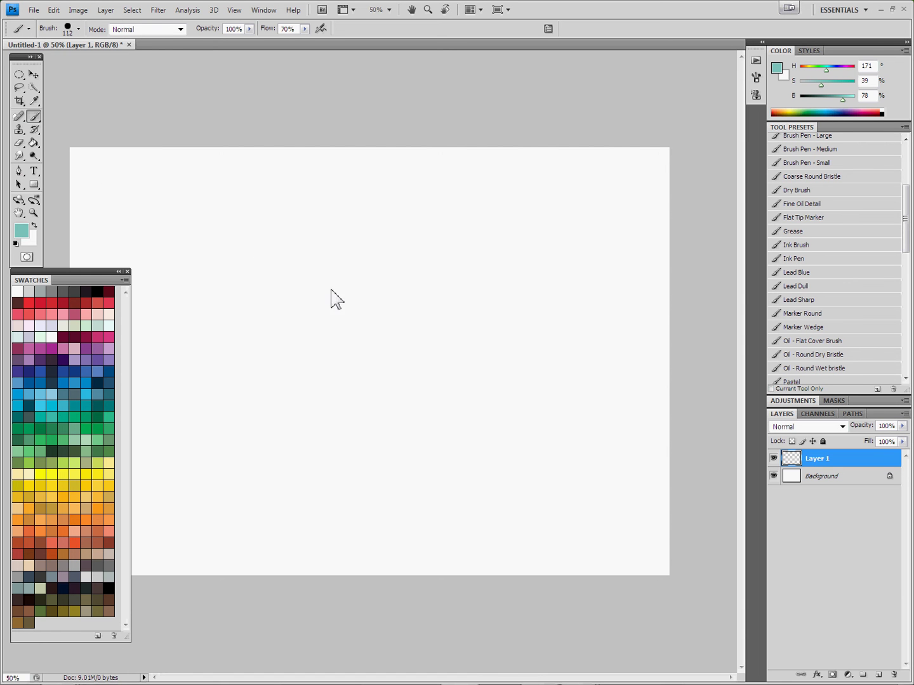
# Step: Choose the dark maroon swatch as the foreground colour and raise the brush flow to 100%
pyautogui.click(108, 292)
pyautogui.click(305, 29)
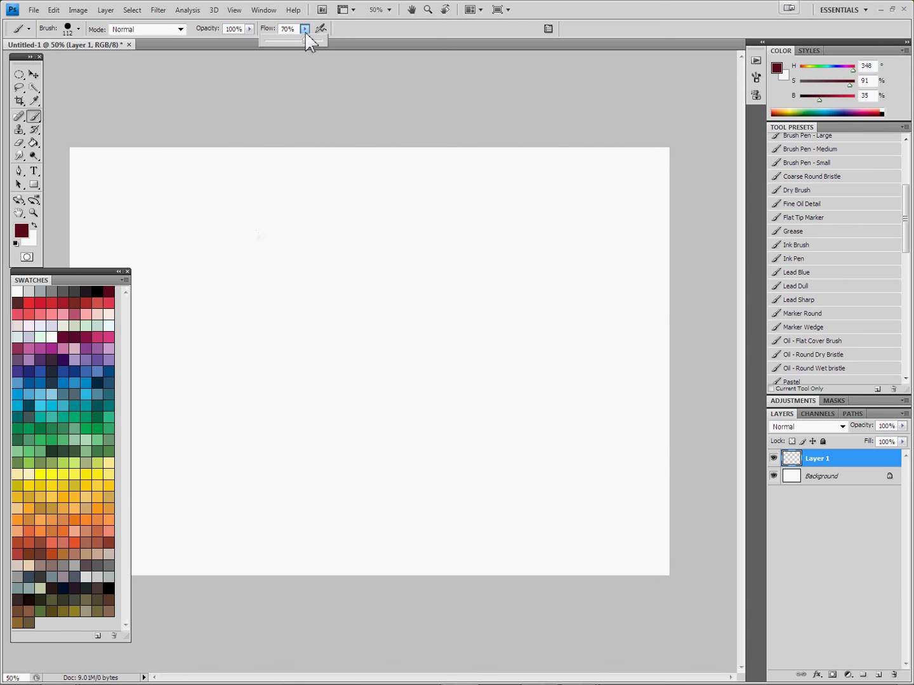
pyautogui.moveTo(316, 39); pyautogui.dragTo(322, 42)
pyautogui.click(360, 31)
# Step: Paint a wavy maroon test stroke across the middle of the canvas and undo it
pyautogui.moveTo(326, 271); pyautogui.dragTo(330, 275)
pyautogui.moveTo(309, 355)
pyautogui.mouseDown()
pyautogui.moveTo(320, 314)
pyautogui.moveTo(338, 354)
pyautogui.moveTo(367, 330)
pyautogui.moveTo(416, 389)
pyautogui.moveTo(430, 350)
pyautogui.moveTo(418, 264)
pyautogui.moveTo(477, 368)
pyautogui.moveTo(481, 302)
pyautogui.moveTo(510, 331)
pyautogui.moveTo(554, 324)
pyautogui.mouseUp()
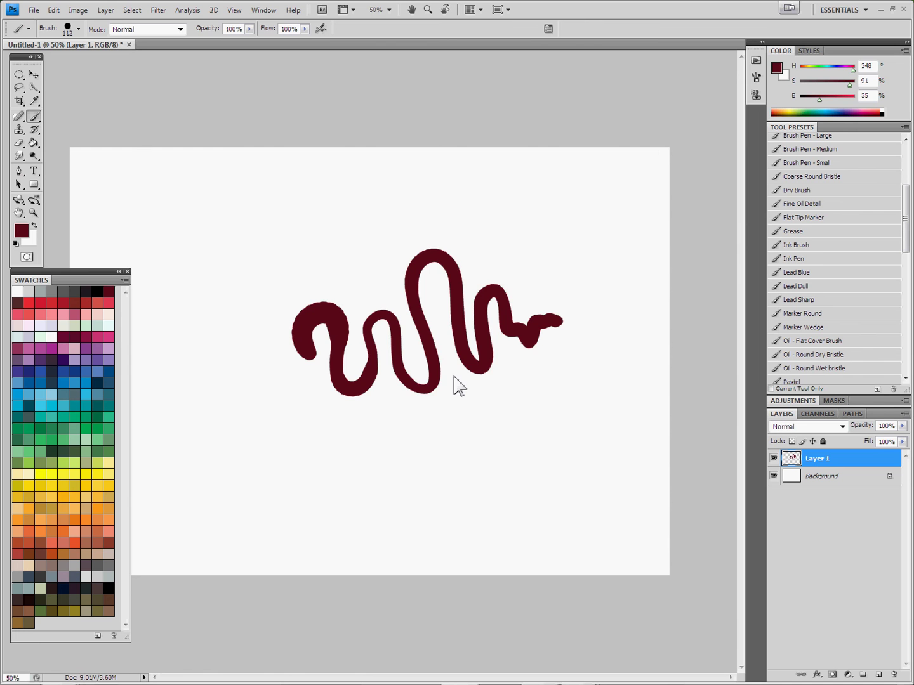
pyautogui.hotkey('ctrl', 'z')
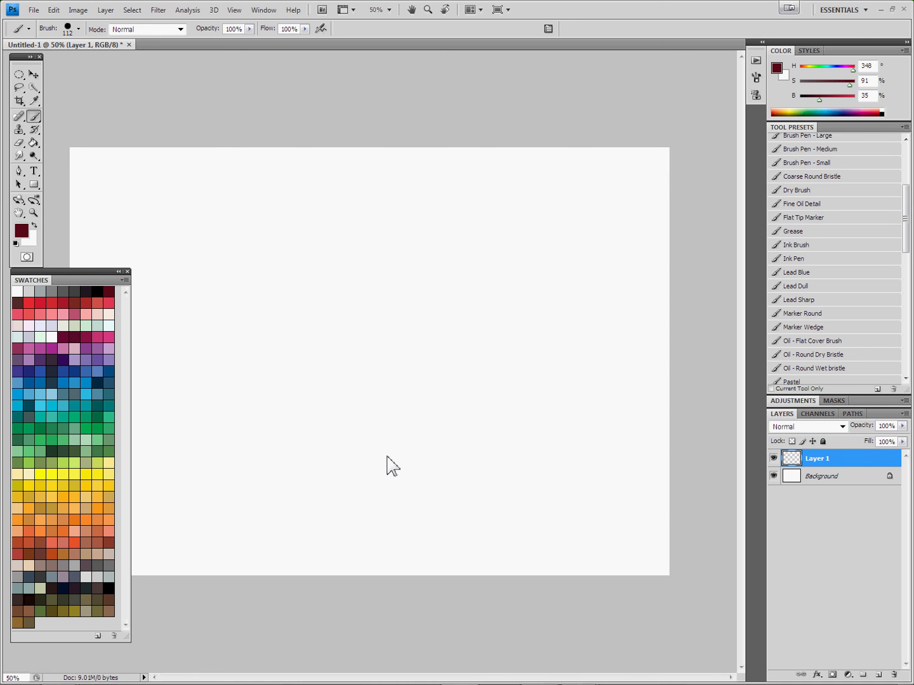
# Step: Enable Texture in the brush settings and pick the Burlap pattern for it
pyautogui.click(755, 76)
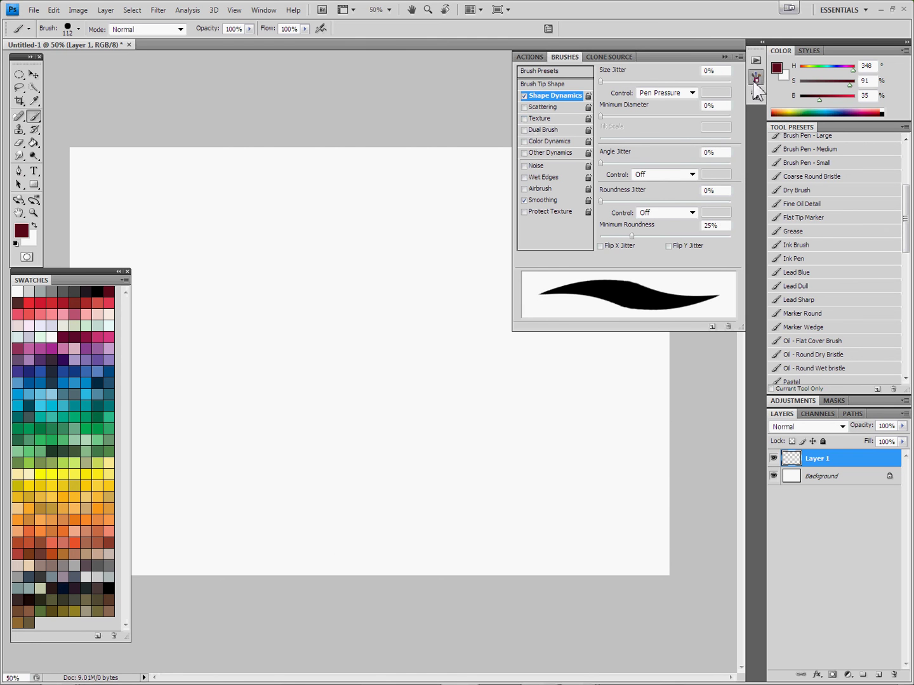
pyautogui.click(540, 119)
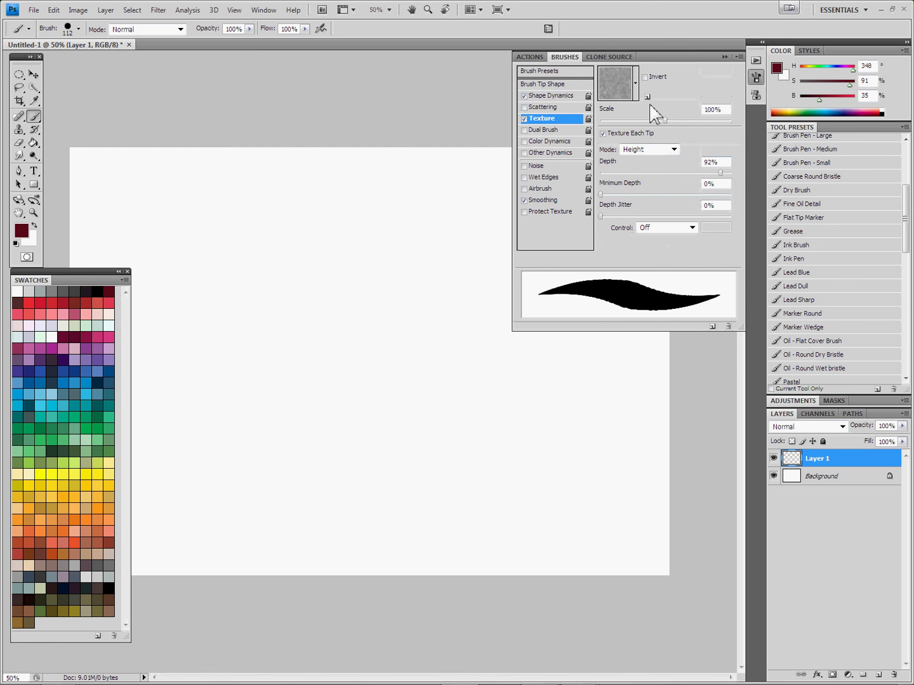
pyautogui.click(636, 83)
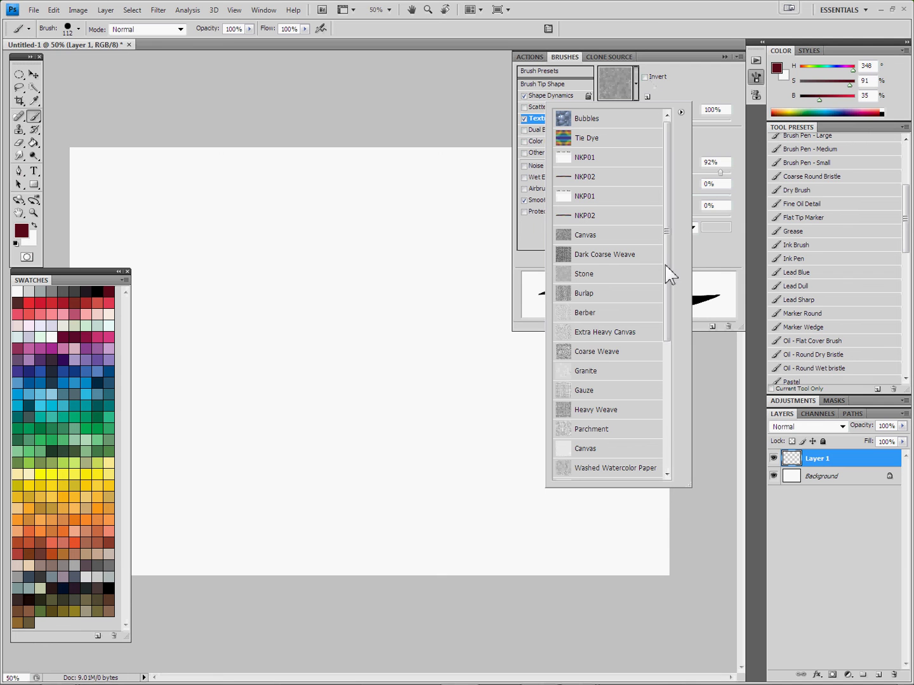
pyautogui.moveTo(669, 146); pyautogui.dragTo(669, 210)
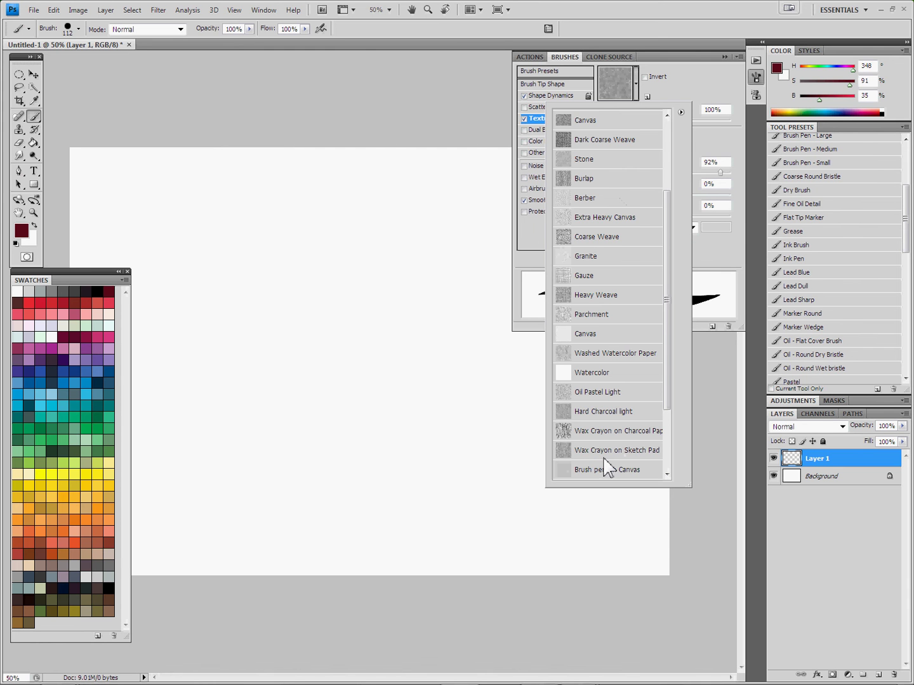
pyautogui.click(594, 179)
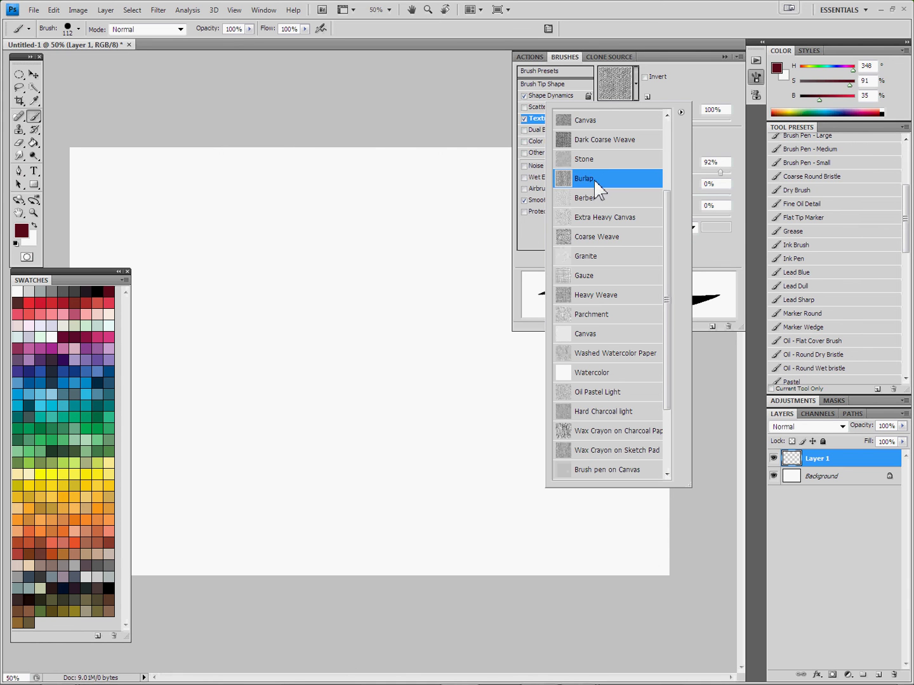
pyautogui.click(689, 94)
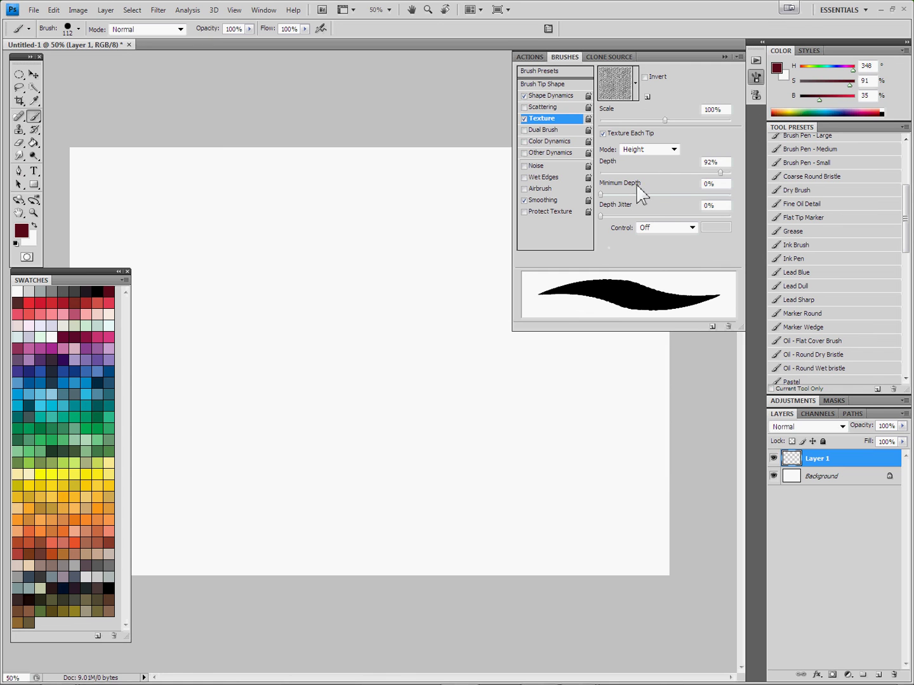
# Step: Check the texture blending modes and reduce the brush texture's depth to 8% in Height mode
pyautogui.click(677, 152)
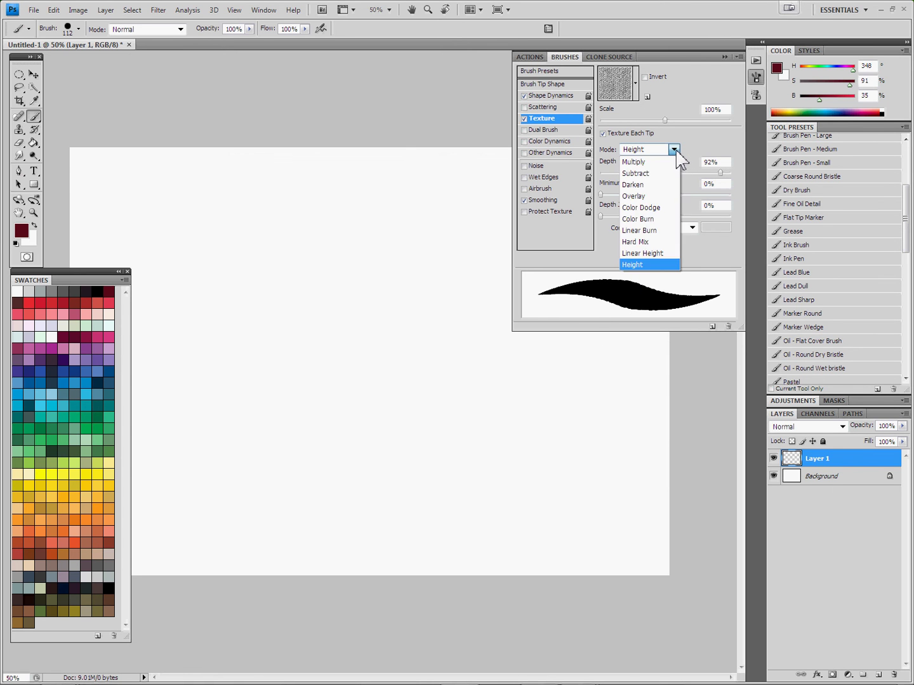
pyautogui.click(674, 150)
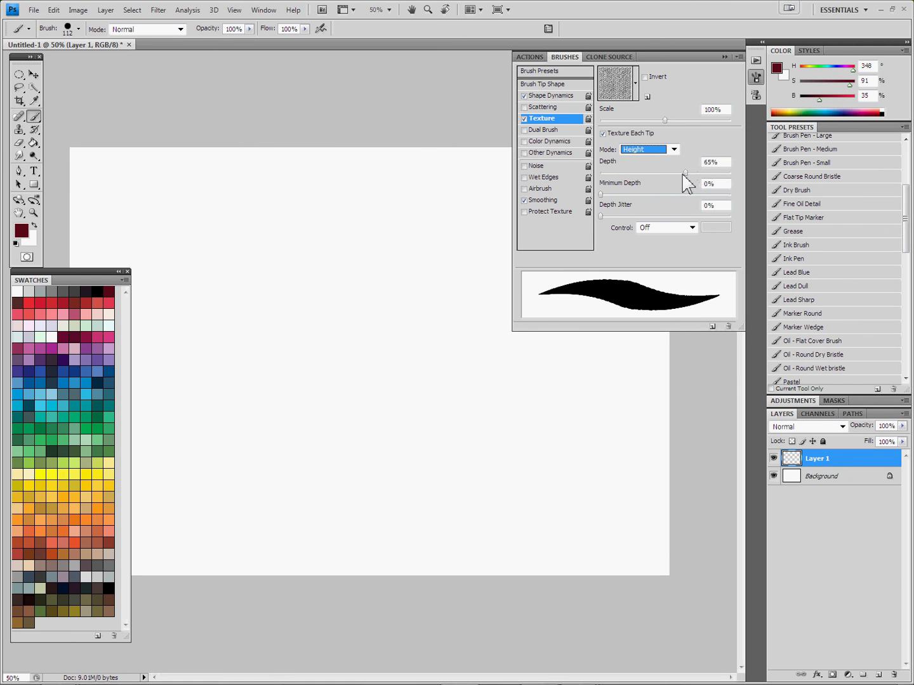
pyautogui.moveTo(688, 184)
pyautogui.mouseDown()
pyautogui.moveTo(637, 182)
pyautogui.moveTo(662, 136)
pyautogui.moveTo(635, 182)
pyautogui.moveTo(611, 177)
pyautogui.moveTo(689, 67)
pyautogui.moveTo(614, 180)
pyautogui.mouseUp()
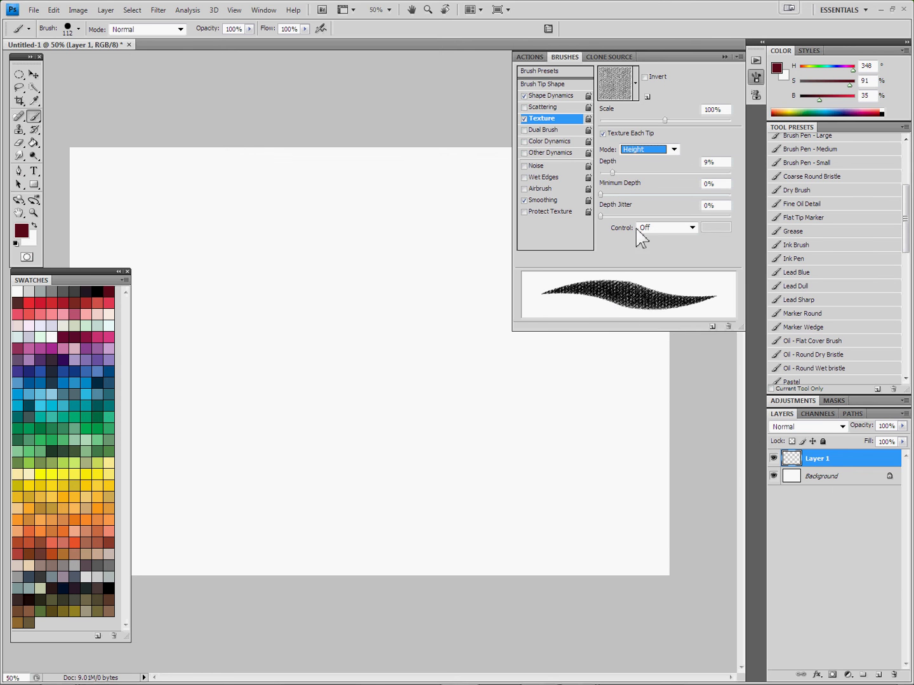
pyautogui.moveTo(612, 180); pyautogui.dragTo(610, 179)
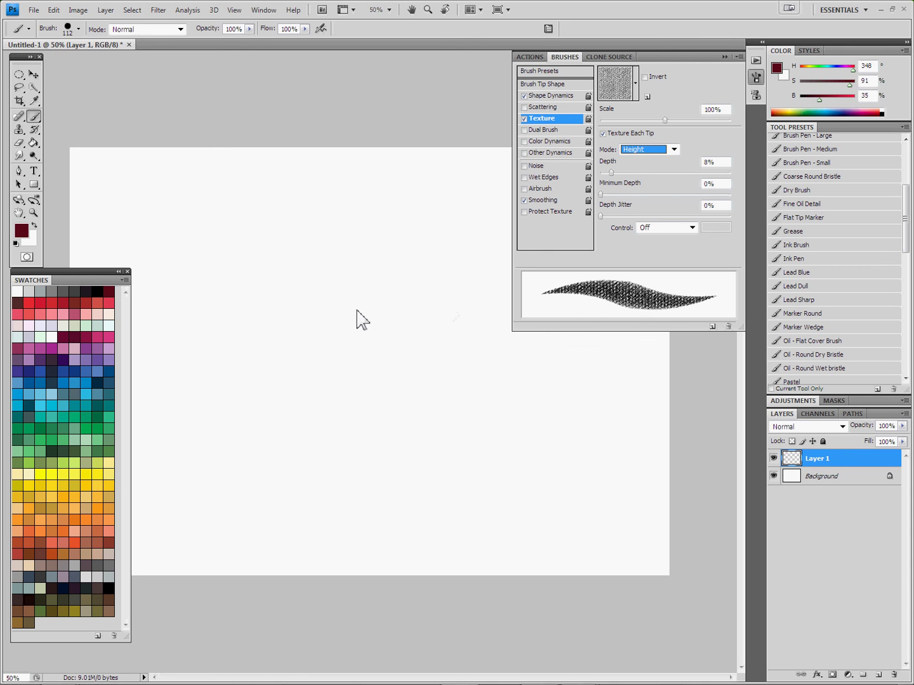
# Step: Paint a textured maroon crescent shape mid-canvas and scribble a bright yellow diagonal band across its upper part
pyautogui.moveTo(353, 307)
pyautogui.mouseDown()
pyautogui.moveTo(344, 413)
pyautogui.moveTo(414, 425)
pyautogui.moveTo(341, 367)
pyautogui.moveTo(391, 378)
pyautogui.moveTo(404, 393)
pyautogui.moveTo(479, 369)
pyautogui.moveTo(504, 385)
pyautogui.moveTo(378, 444)
pyautogui.moveTo(514, 412)
pyautogui.moveTo(504, 428)
pyautogui.moveTo(350, 458)
pyautogui.moveTo(365, 449)
pyautogui.moveTo(372, 401)
pyautogui.moveTo(354, 433)
pyautogui.mouseUp()
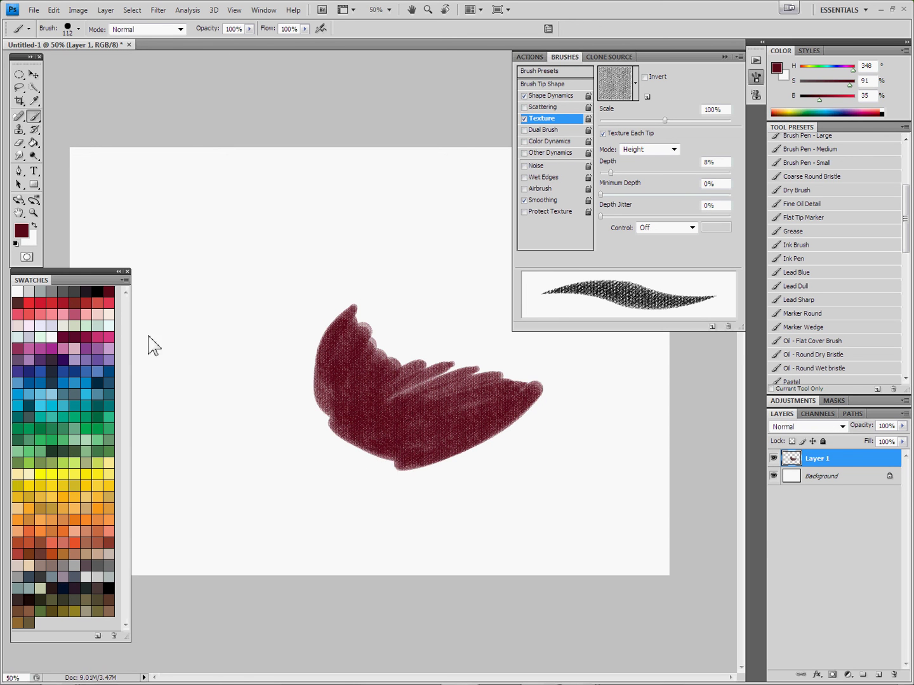
pyautogui.click(75, 476)
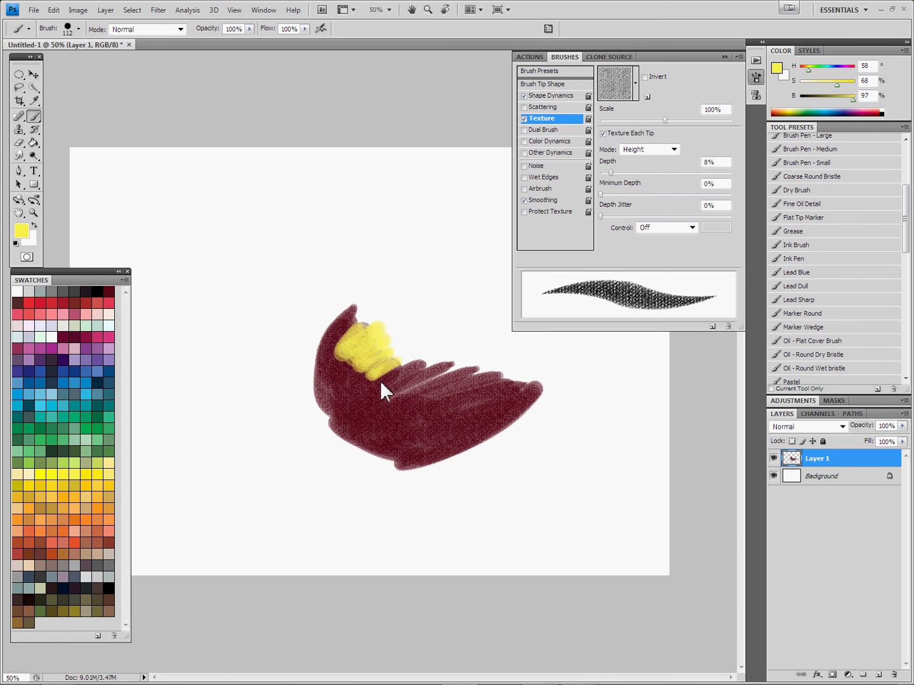
pyautogui.moveTo(460, 408); pyautogui.dragTo(486, 417)
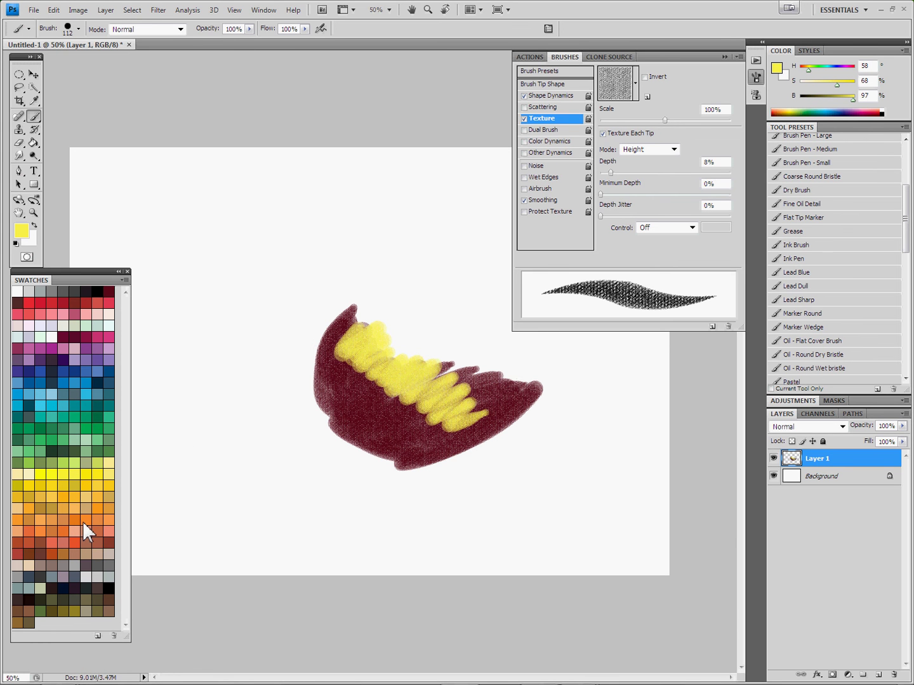
# Step: Paint a medium green band along the lower outer edge of the maroon shape
pyautogui.click(96, 460)
pyautogui.moveTo(316, 339)
pyautogui.mouseDown()
pyautogui.moveTo(343, 444)
pyautogui.moveTo(403, 489)
pyautogui.moveTo(540, 397)
pyautogui.mouseUp()
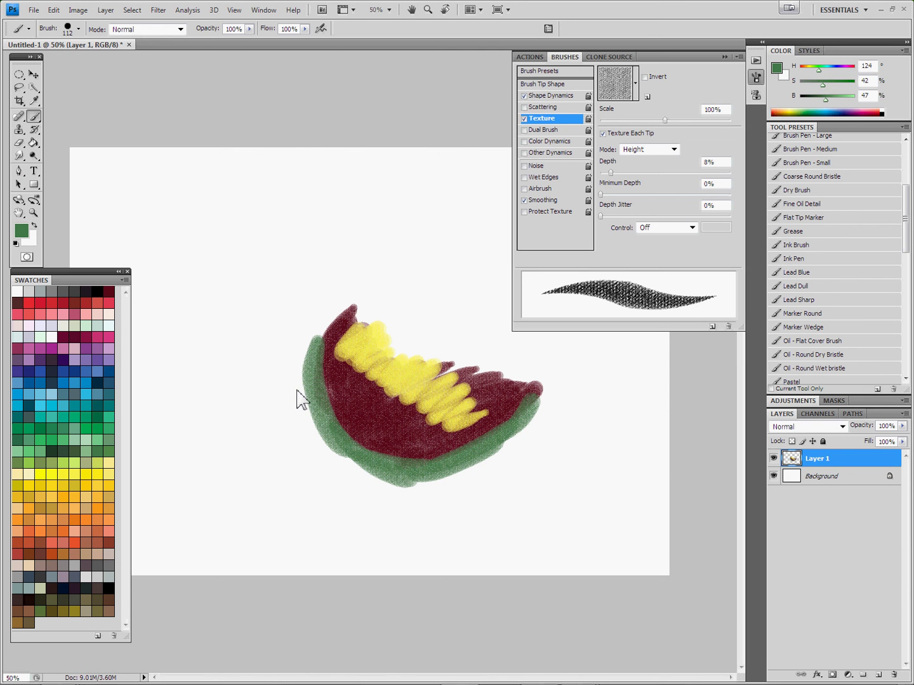
# Step: Smudge the boundary between the green band and the maroon crescent at 12% strength to blend the two colours
pyautogui.click(26, 155)
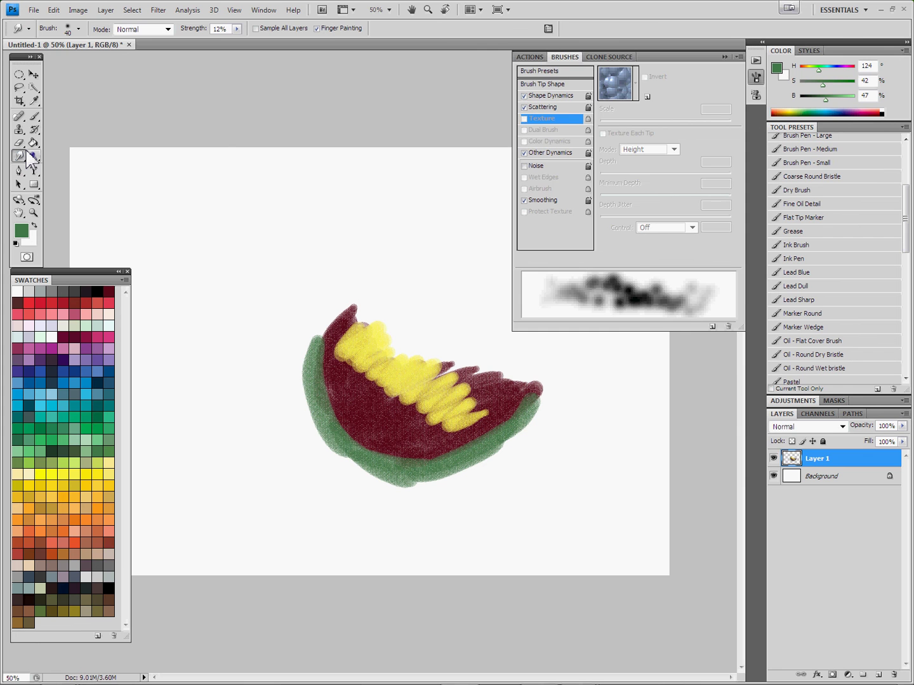
pyautogui.click(755, 77)
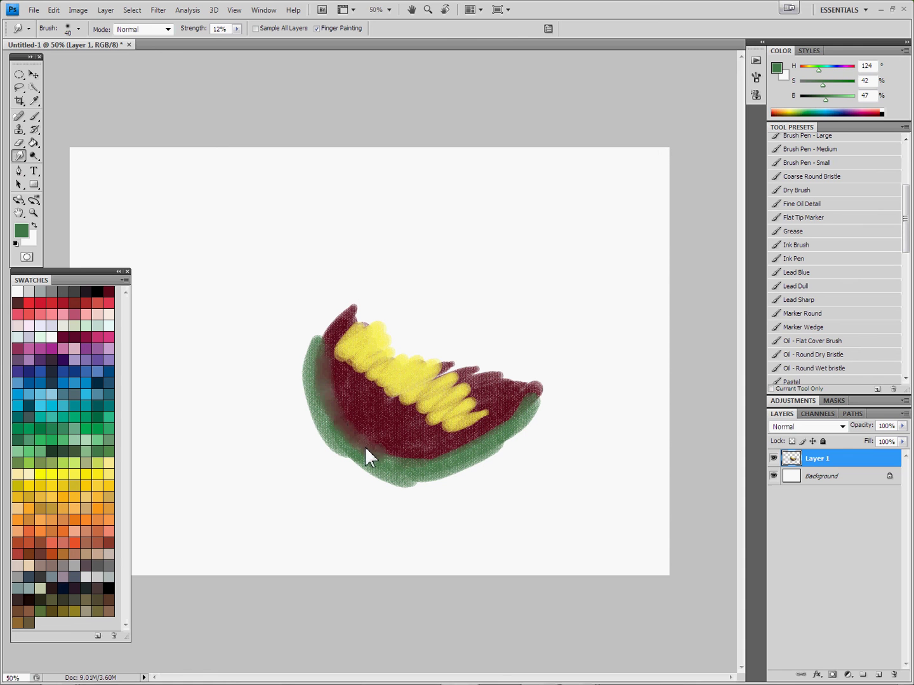
pyautogui.moveTo(364, 446)
pyautogui.mouseDown()
pyautogui.moveTo(321, 388)
pyautogui.moveTo(325, 405)
pyautogui.moveTo(331, 368)
pyautogui.mouseUp()
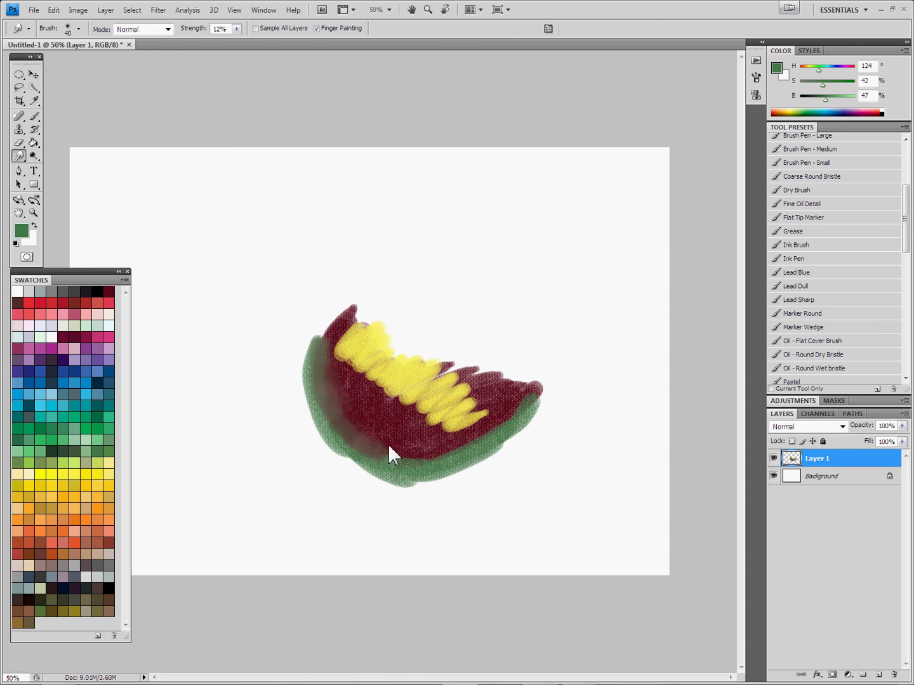
pyautogui.moveTo(384, 461)
pyautogui.mouseDown()
pyautogui.moveTo(460, 448)
pyautogui.moveTo(515, 407)
pyautogui.moveTo(473, 444)
pyautogui.mouseUp()
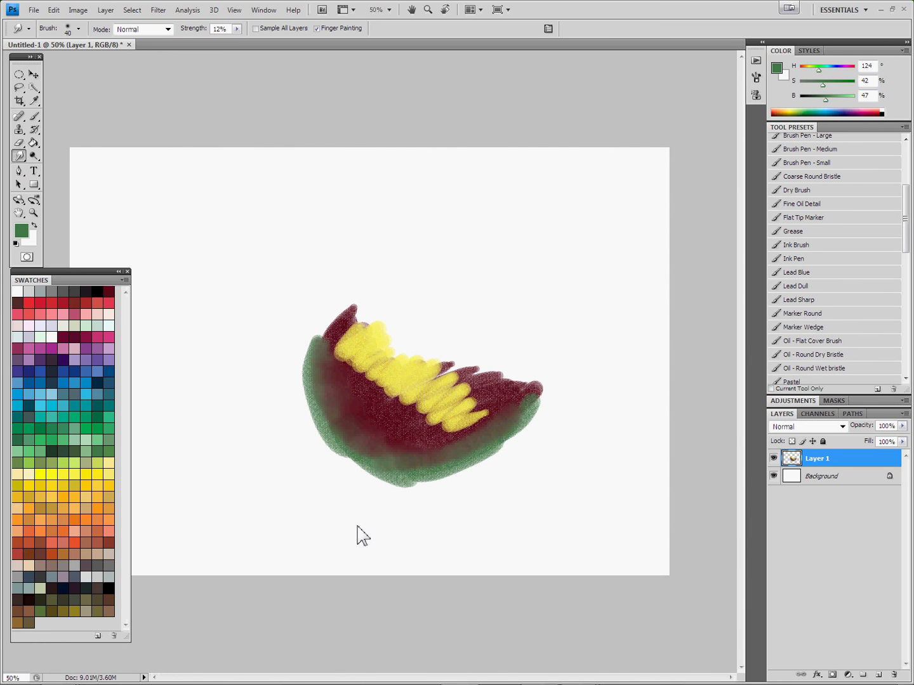
# Step: Paint a textured green patch with the Brush tool above the upper-right side of the crescent
pyautogui.click(34, 116)
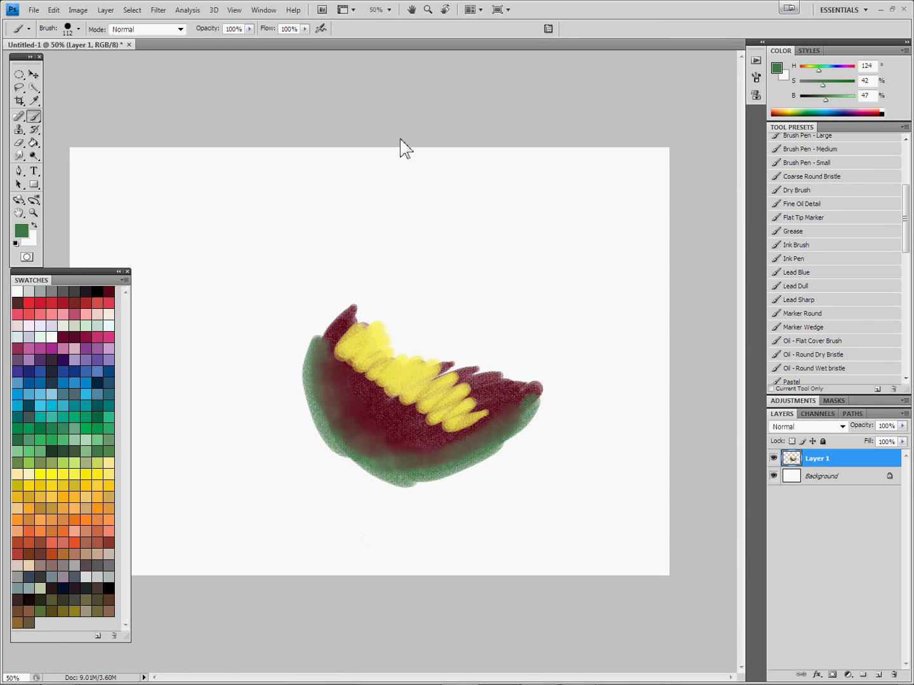
pyautogui.moveTo(471, 245)
pyautogui.mouseDown()
pyautogui.moveTo(480, 261)
pyautogui.moveTo(469, 282)
pyautogui.moveTo(511, 289)
pyautogui.moveTo(547, 317)
pyautogui.mouseUp()
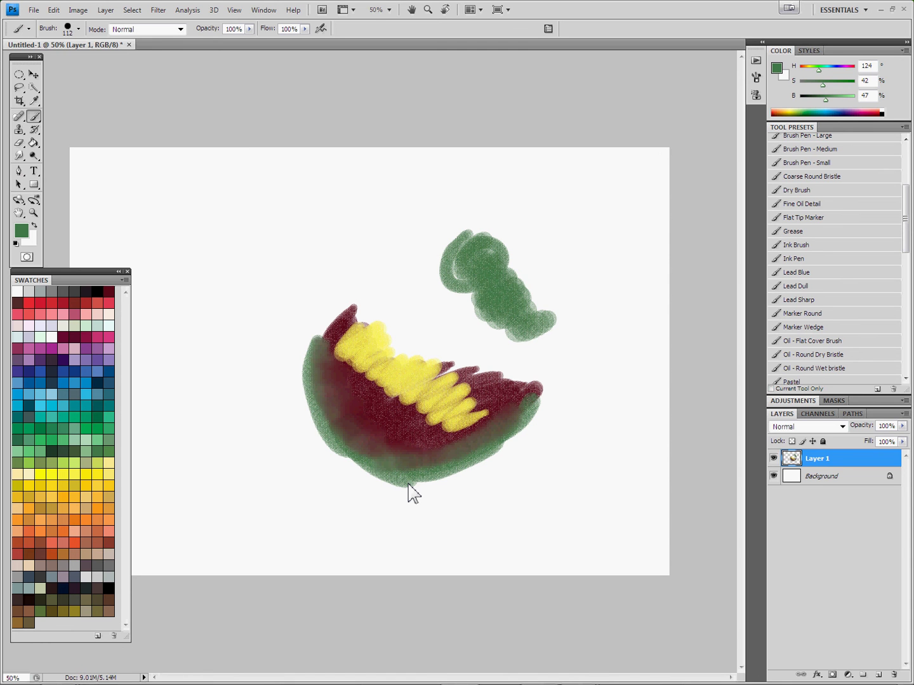
# Step: Delete the painted Layer 1 and create a new layer group with a layer mask
pyautogui.moveTo(794, 458)
pyautogui.mouseDown()
pyautogui.moveTo(871, 556)
pyautogui.moveTo(895, 678)
pyautogui.mouseUp()
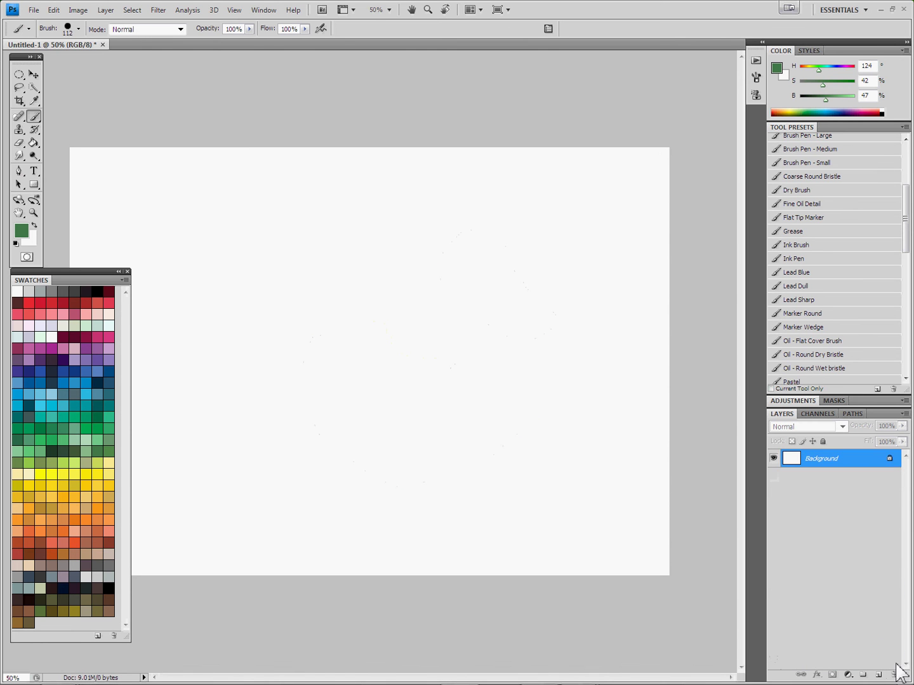
pyautogui.click(862, 675)
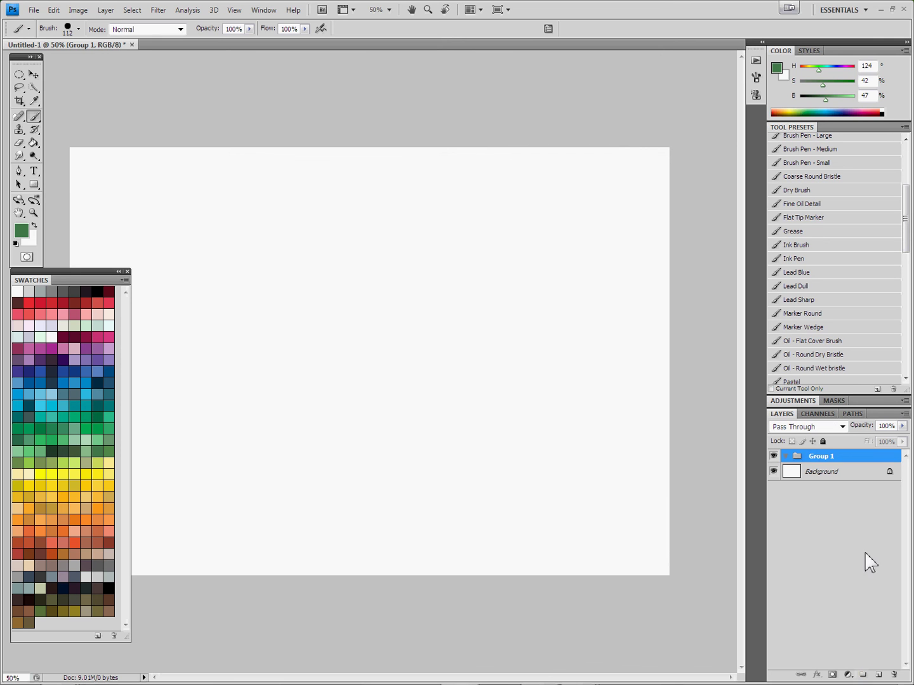
pyautogui.click(831, 675)
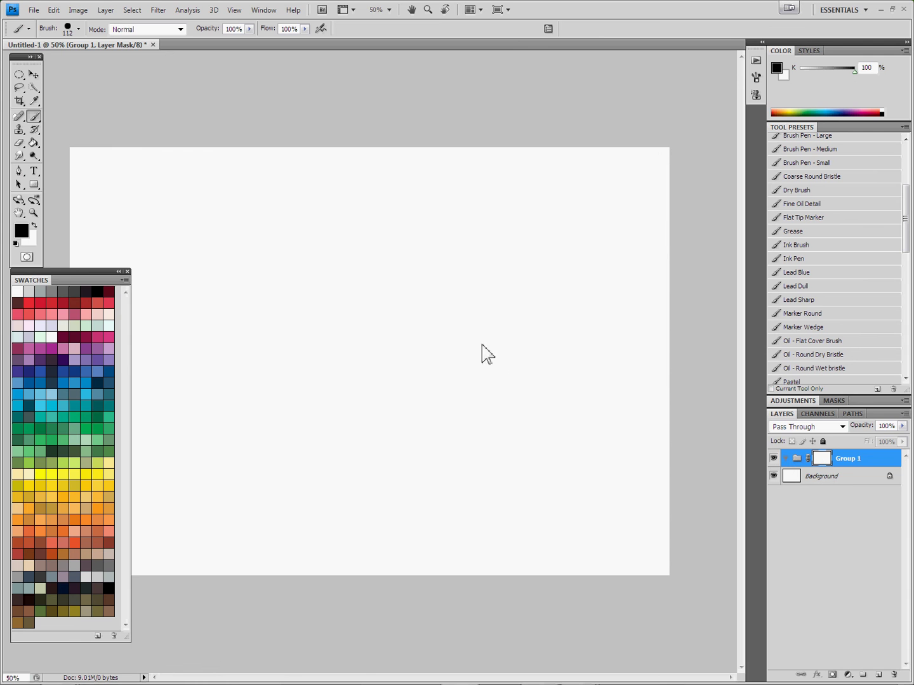
# Step: Fill the group's mask with the Burlap pattern in Normal mode at 100% opacity
pyautogui.click(54, 9)
pyautogui.click(53, 215)
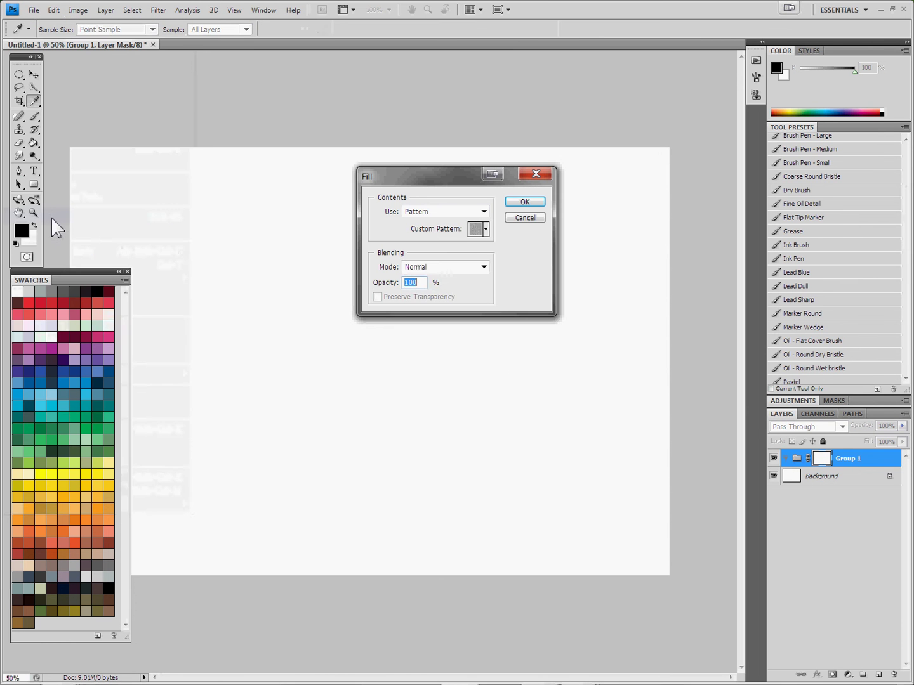
pyautogui.click(485, 229)
pyautogui.click(424, 317)
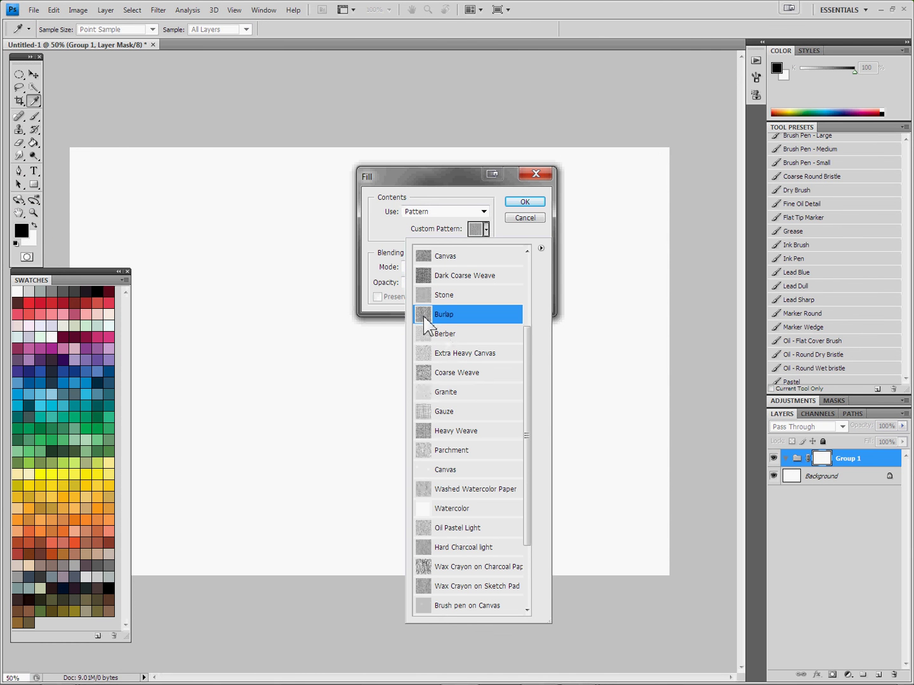
pyautogui.click(402, 237)
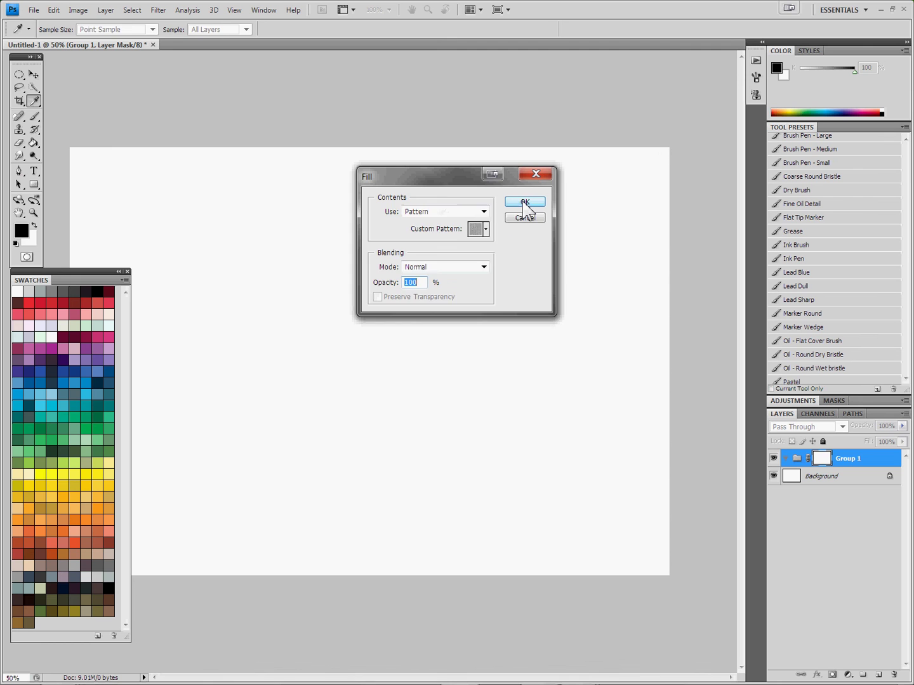
pyautogui.click(525, 201)
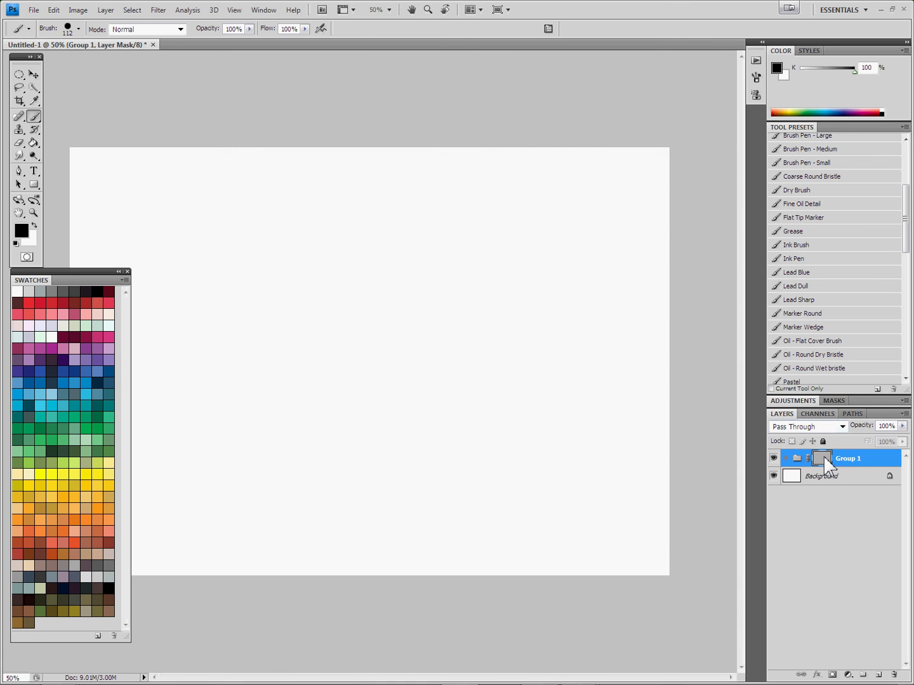
# Step: Adjust the group mask with Levels, lowering the white input level to 183 and raising the black output level
pyautogui.doubleClick(826, 459)
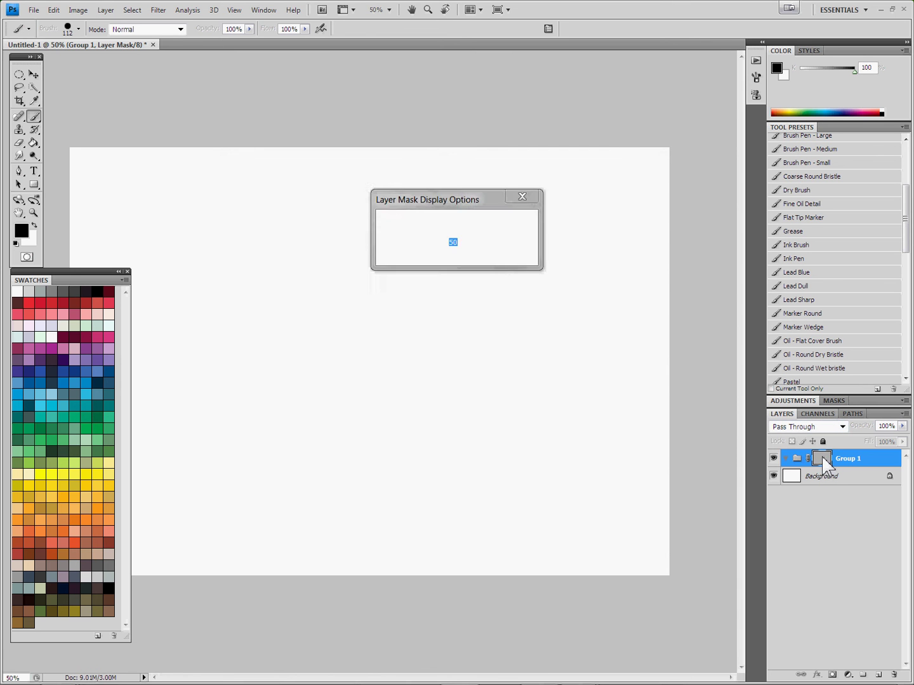
pyautogui.click(511, 225)
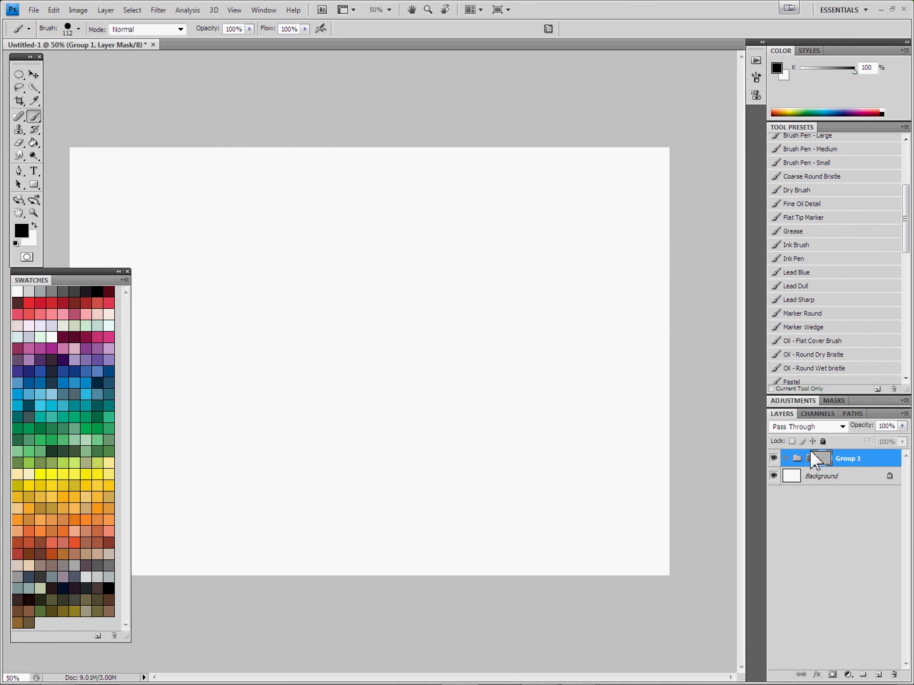
pyautogui.hotkey('ctrl', 'l')
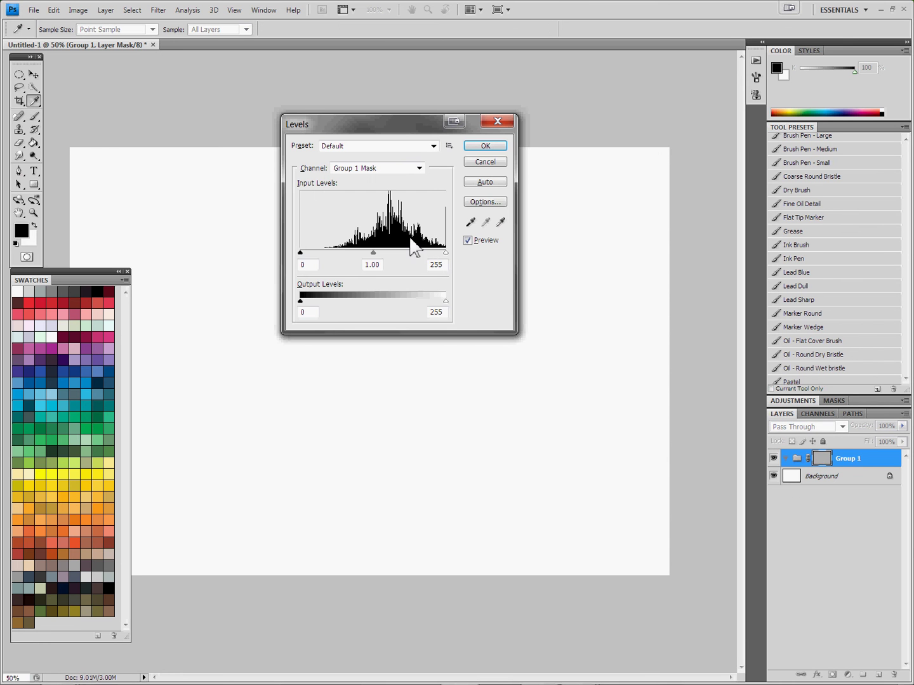
pyautogui.moveTo(442, 253); pyautogui.dragTo(405, 253)
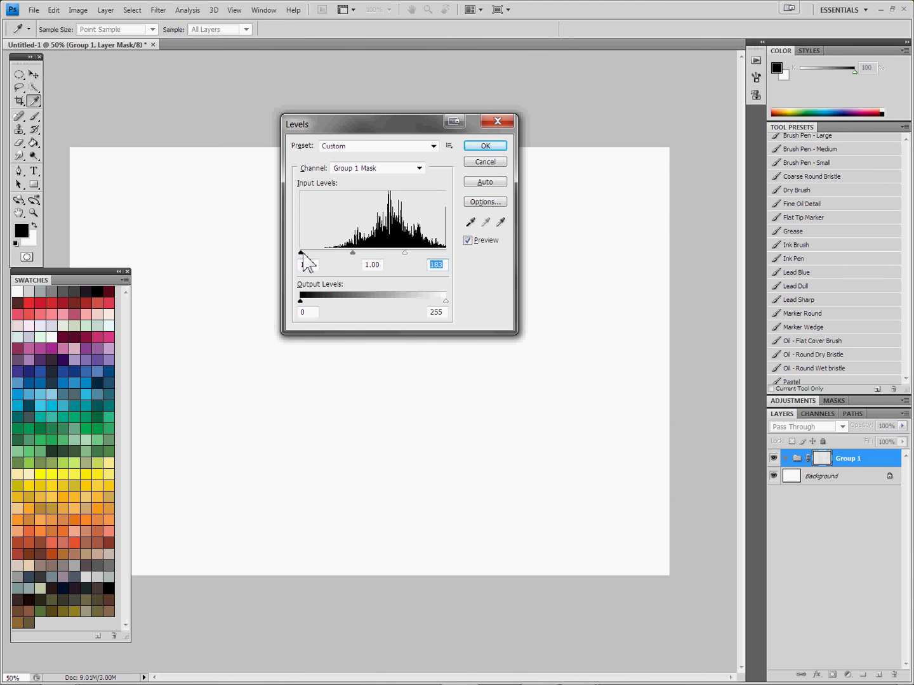
pyautogui.moveTo(300, 253)
pyautogui.mouseDown()
pyautogui.moveTo(313, 253)
pyautogui.moveTo(300, 254)
pyautogui.mouseUp()
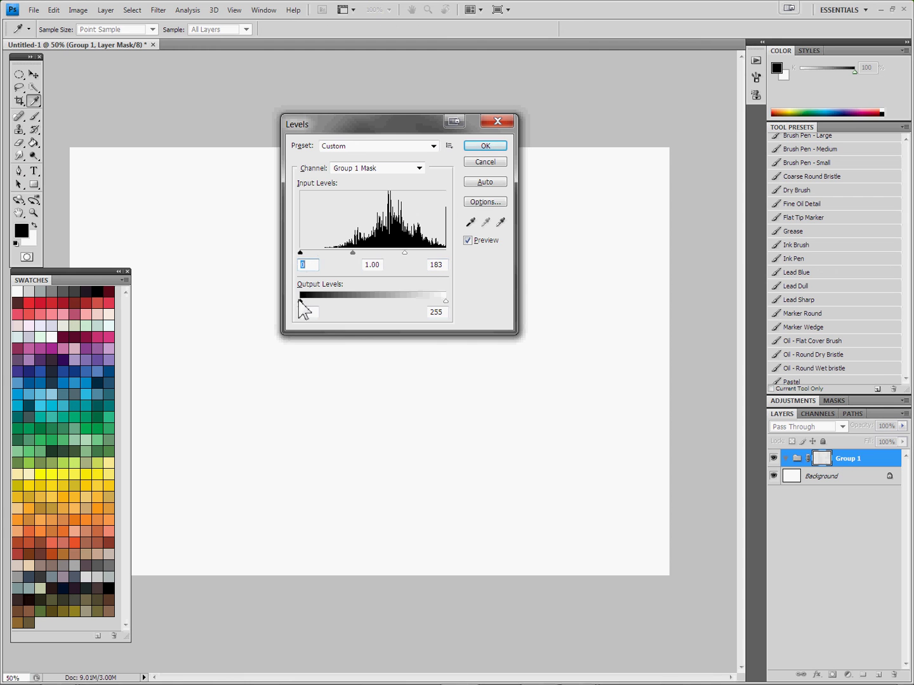
pyautogui.moveTo(302, 302); pyautogui.dragTo(318, 302)
pyautogui.press('Up')
pyautogui.press('Up')
pyautogui.press('Up')
pyautogui.press('Up')
pyautogui.click(490, 146)
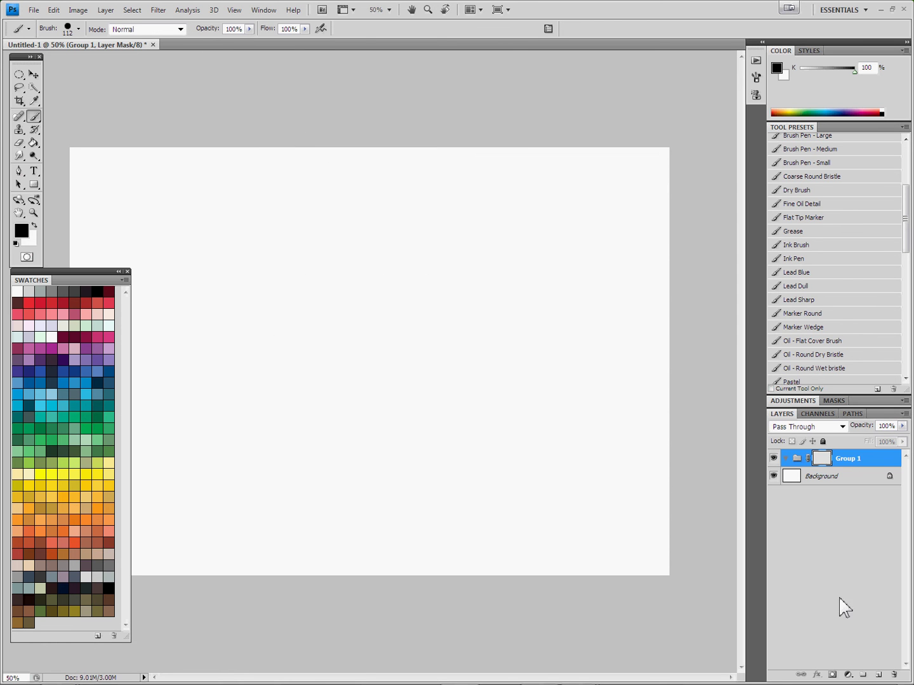
# Step: Add a layer inside the group and paint a large dark maroon blob mid-canvas with a 150 px hard round brush
pyautogui.click(879, 675)
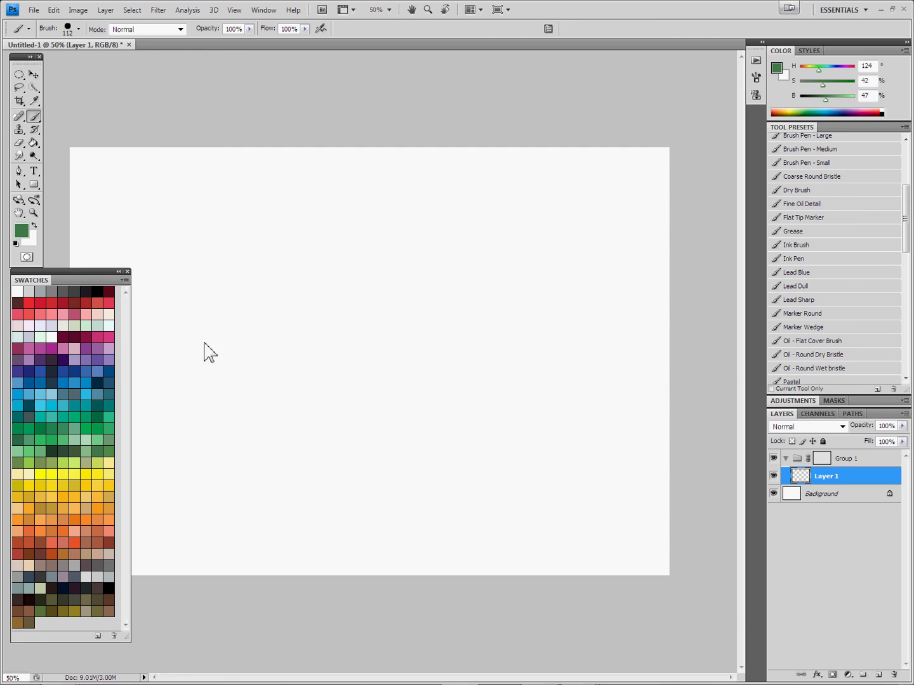
pyautogui.click(69, 29)
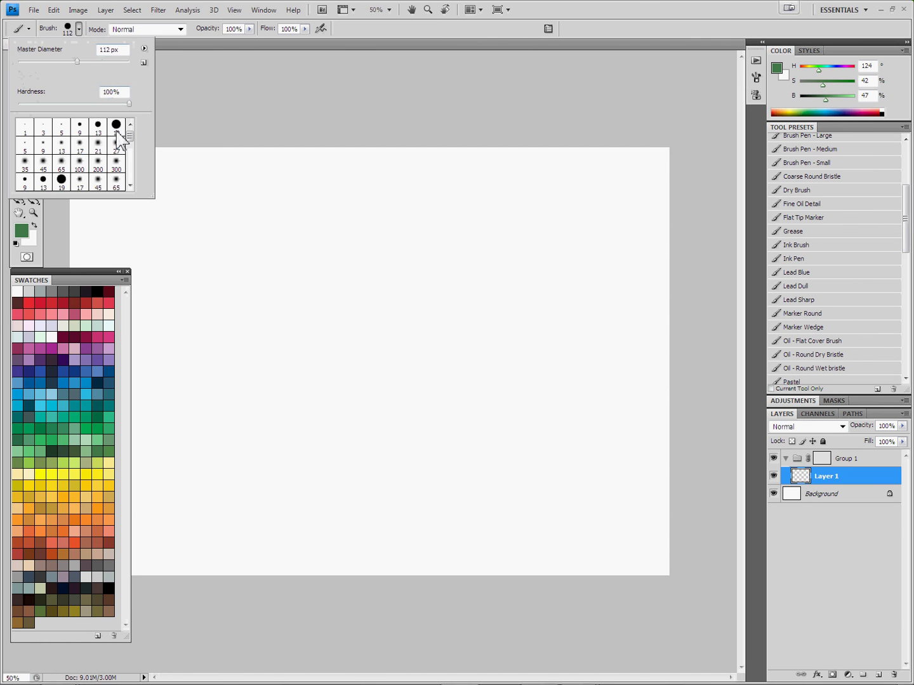
pyautogui.click(119, 123)
pyautogui.click(120, 310)
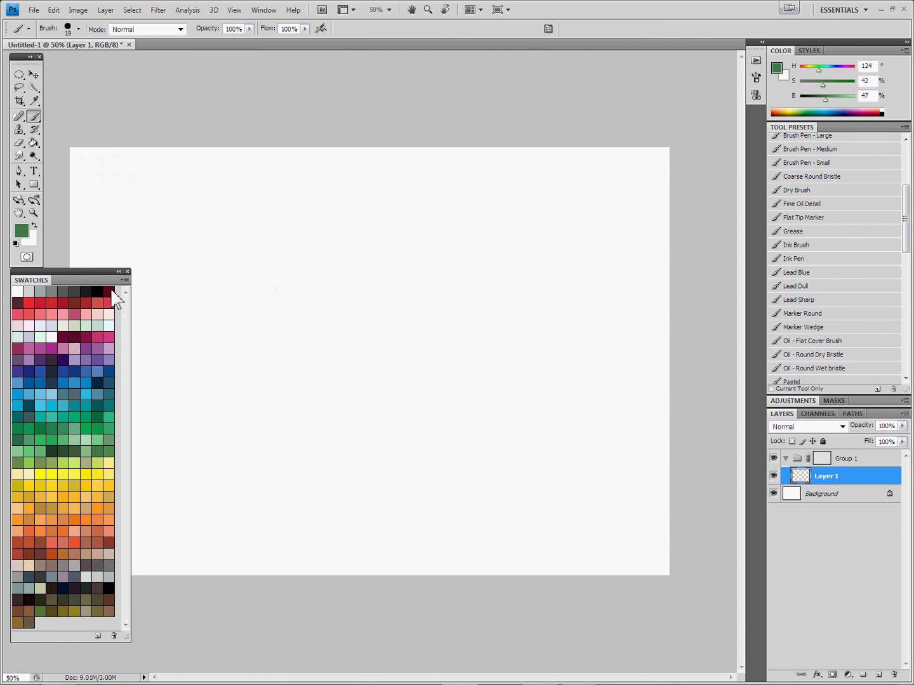
pyautogui.click(109, 292)
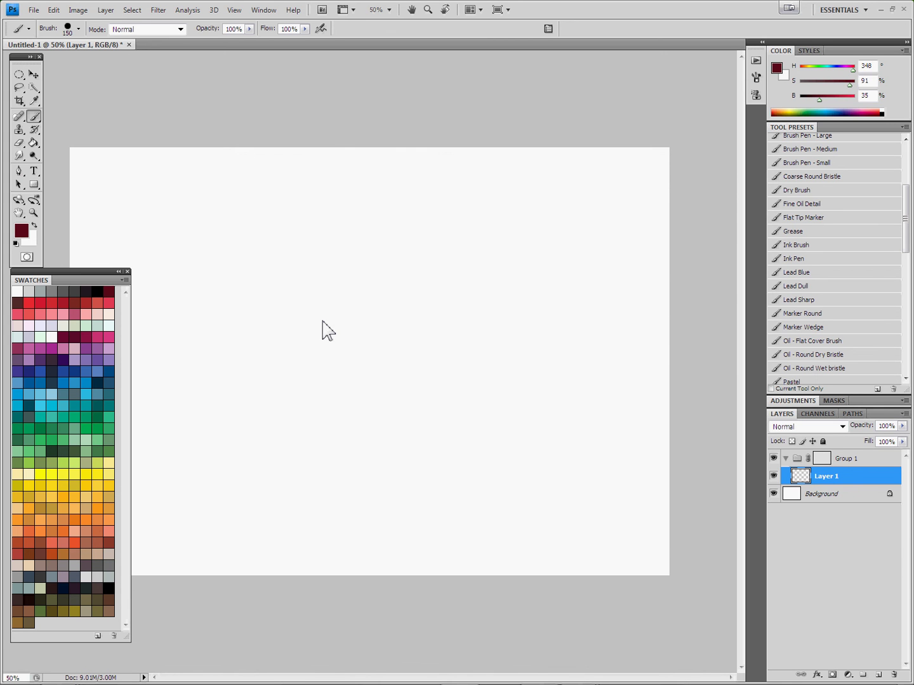
pyautogui.moveTo(324, 285)
pyautogui.mouseDown()
pyautogui.moveTo(304, 330)
pyautogui.moveTo(371, 342)
pyautogui.moveTo(338, 349)
pyautogui.moveTo(369, 325)
pyautogui.moveTo(392, 358)
pyautogui.moveTo(388, 335)
pyautogui.moveTo(383, 365)
pyautogui.moveTo(297, 361)
pyautogui.moveTo(311, 282)
pyautogui.moveTo(409, 357)
pyautogui.moveTo(339, 281)
pyautogui.moveTo(306, 373)
pyautogui.moveTo(403, 351)
pyautogui.moveTo(375, 303)
pyautogui.moveTo(400, 360)
pyautogui.mouseUp()
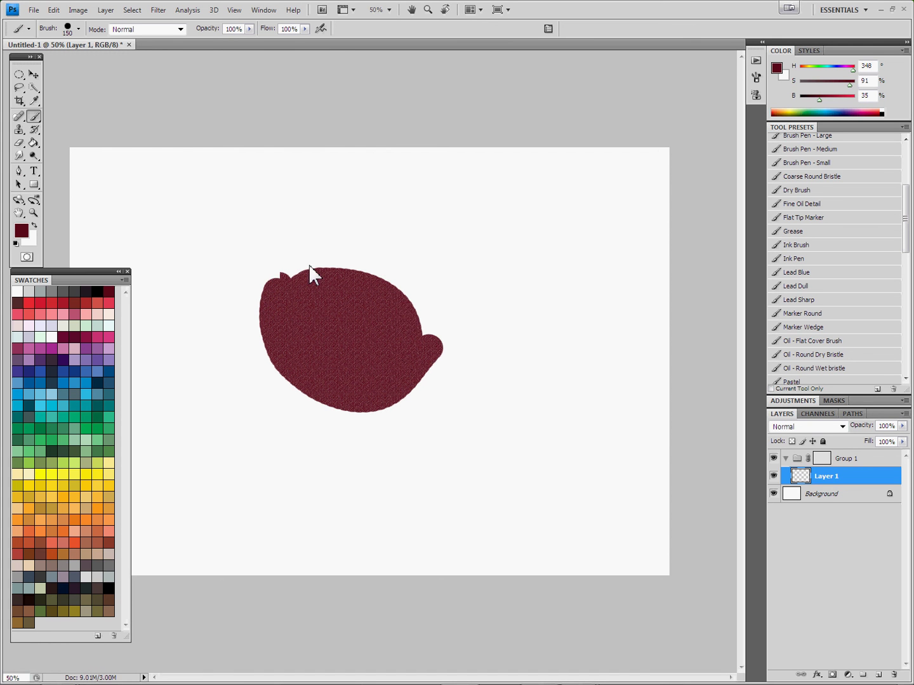
pyautogui.moveTo(310, 266)
pyautogui.mouseDown()
pyautogui.moveTo(455, 335)
pyautogui.moveTo(426, 374)
pyautogui.mouseUp()
# Step: Paint a pale yellow highlight inside the maroon blob and blend its edges with the Smudge tool
pyautogui.click(98, 477)
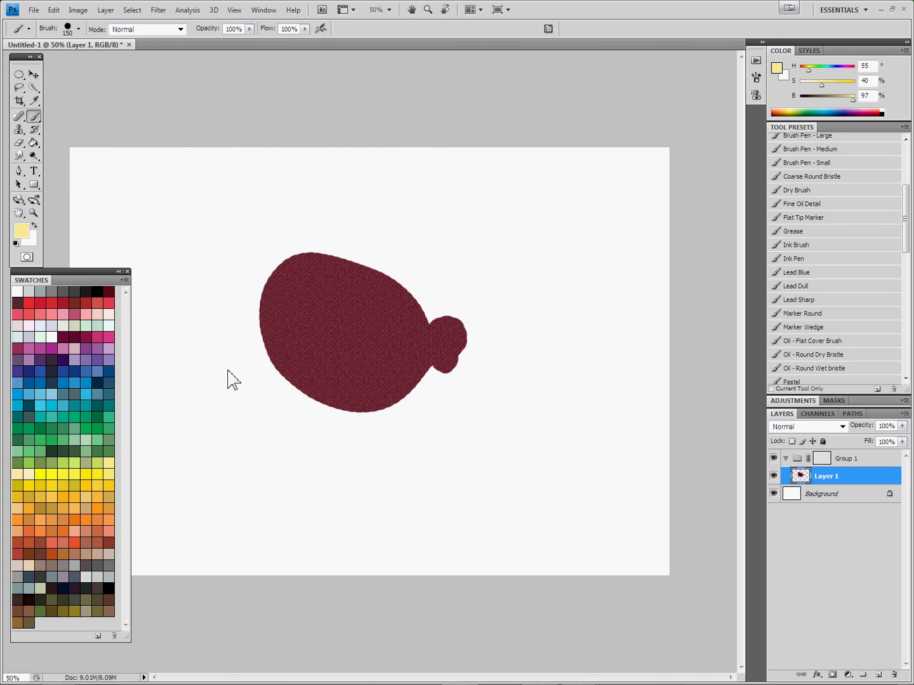
pyautogui.moveTo(302, 324)
pyautogui.mouseDown()
pyautogui.moveTo(344, 333)
pyautogui.moveTo(335, 356)
pyautogui.moveTo(303, 314)
pyautogui.moveTo(372, 325)
pyautogui.moveTo(319, 321)
pyautogui.moveTo(333, 317)
pyautogui.moveTo(285, 337)
pyautogui.moveTo(299, 349)
pyautogui.moveTo(366, 352)
pyautogui.moveTo(311, 349)
pyautogui.moveTo(294, 338)
pyautogui.mouseUp()
pyautogui.click(19, 156)
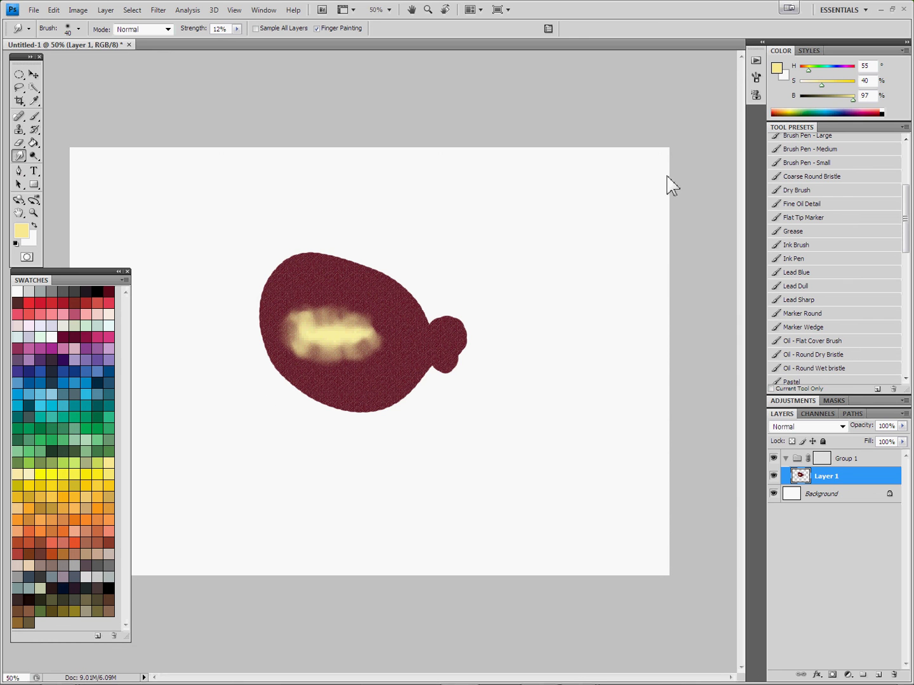
# Step: Enable Texture at 10% depth for the Brush tool and scribble a medium green patch to the lower right of the maroon blob
pyautogui.click(756, 76)
pyautogui.click(757, 78)
pyautogui.click(34, 117)
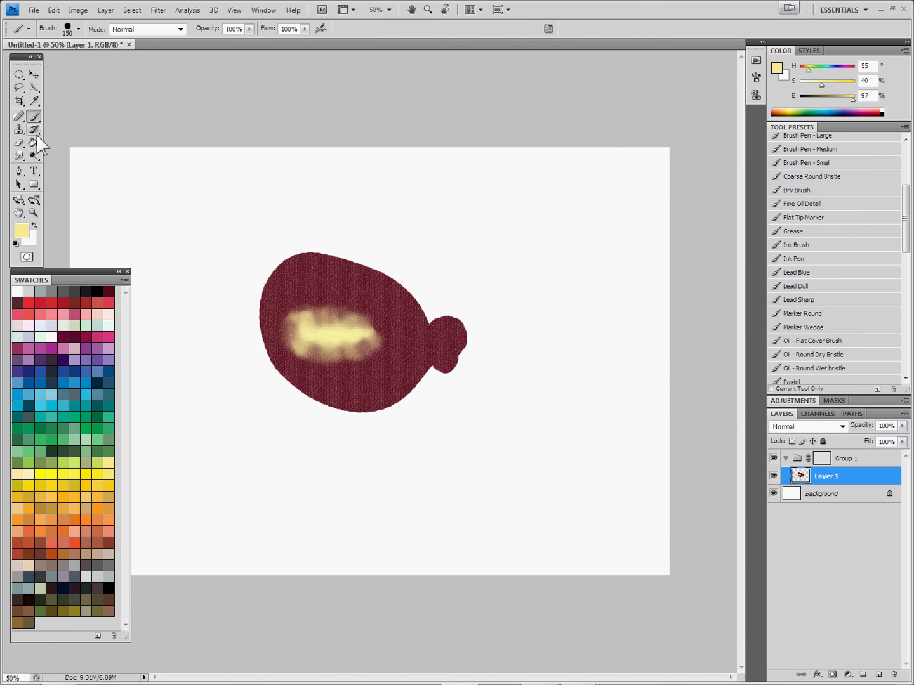
pyautogui.click(756, 77)
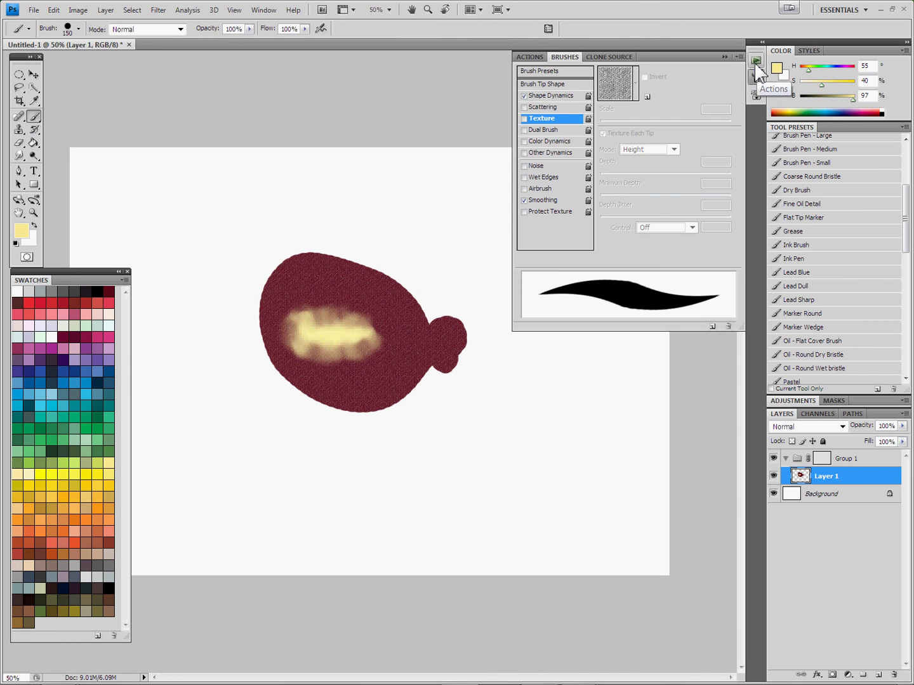
pyautogui.click(524, 118)
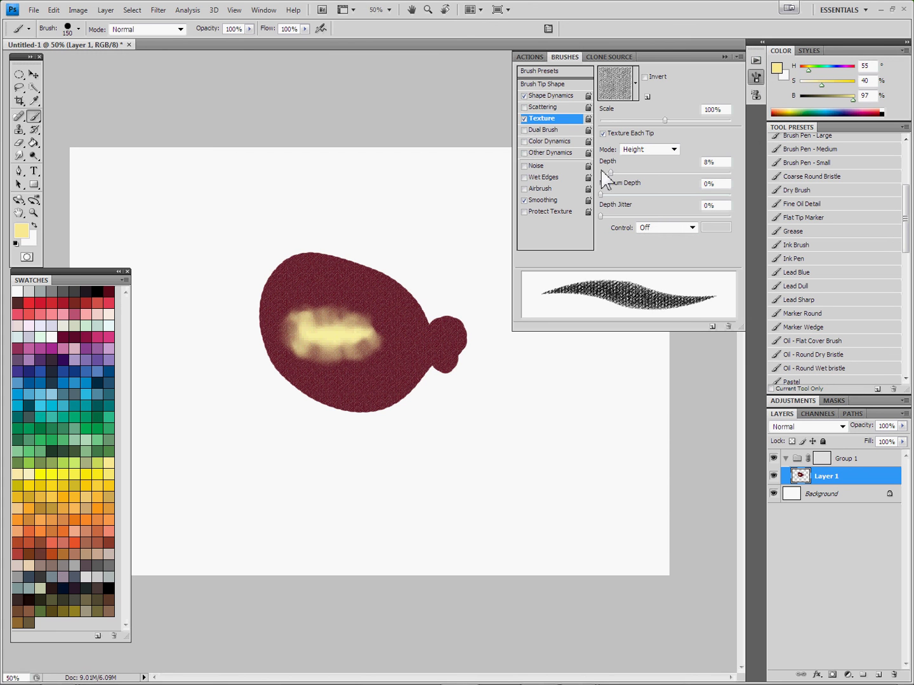
pyautogui.moveTo(611, 173); pyautogui.dragTo(613, 173)
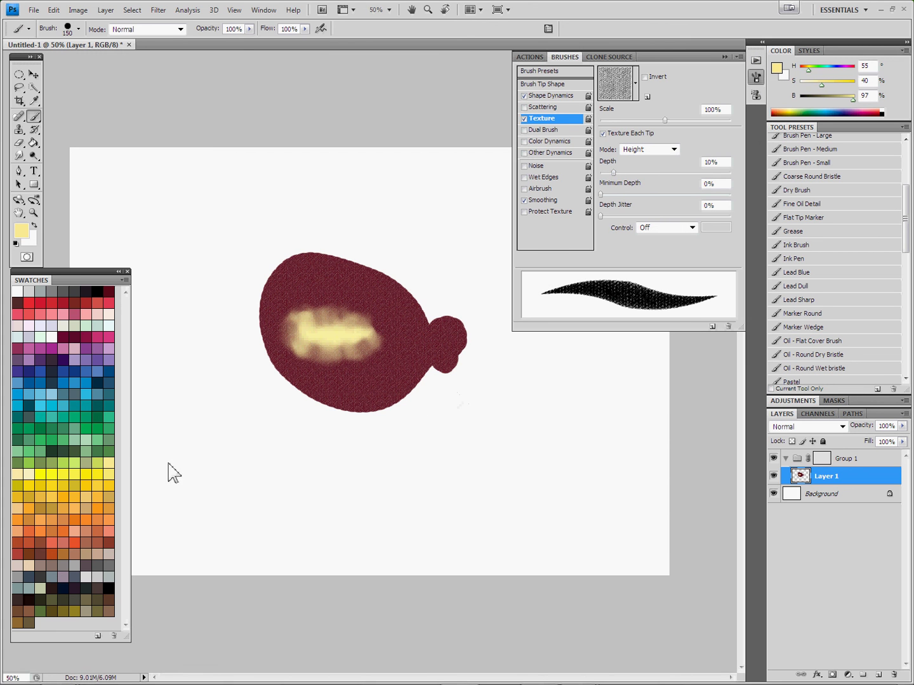
pyautogui.click(102, 453)
pyautogui.moveTo(506, 375)
pyautogui.mouseDown()
pyautogui.moveTo(477, 458)
pyautogui.moveTo(495, 481)
pyautogui.moveTo(508, 471)
pyautogui.moveTo(539, 399)
pyautogui.moveTo(561, 448)
pyautogui.moveTo(541, 495)
pyautogui.moveTo(571, 504)
pyautogui.mouseUp()
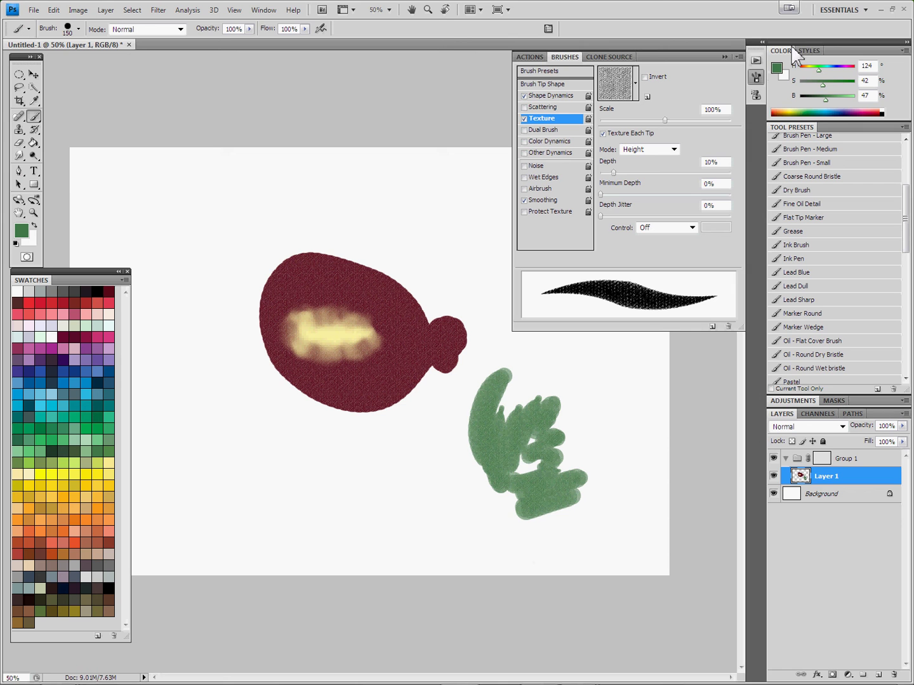
# Step: Paint a series of green strokes above the green patch with the Oil - Flat Cover Brush preset
pyautogui.click(812, 341)
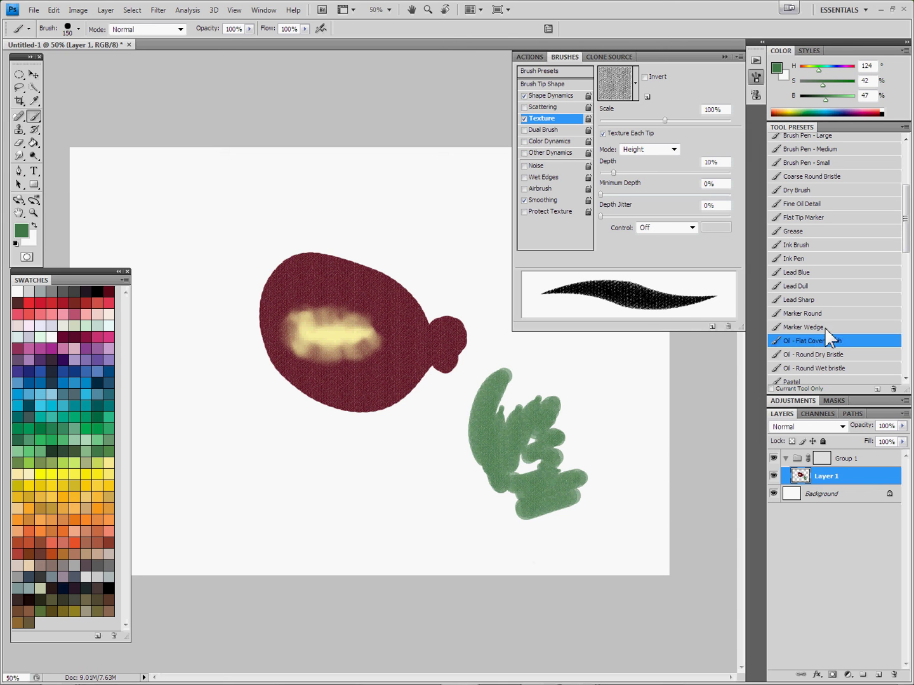
pyautogui.click(757, 81)
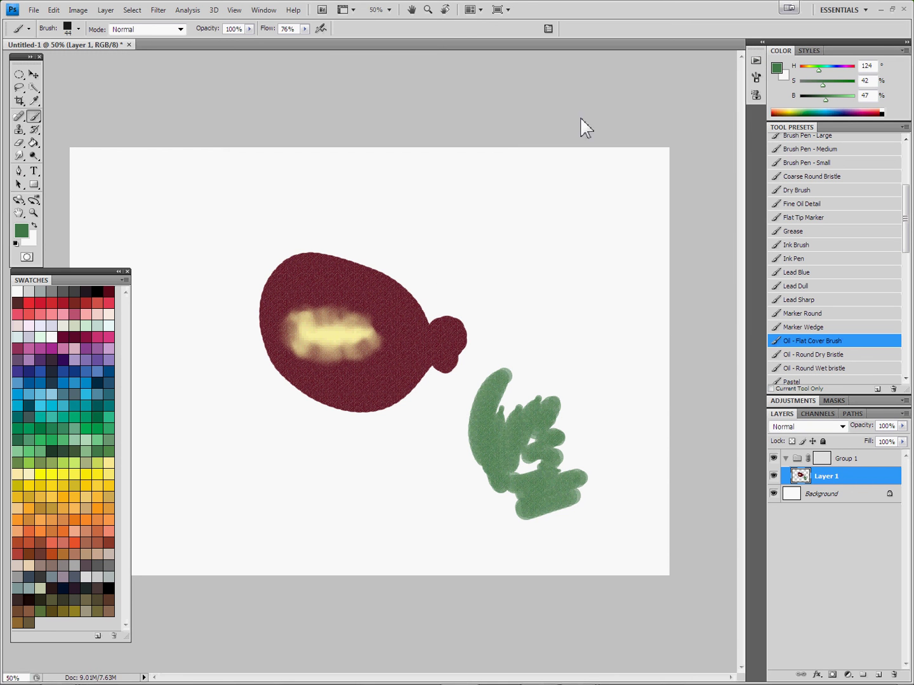
pyautogui.moveTo(524, 202); pyautogui.dragTo(492, 305)
pyautogui.moveTo(508, 247); pyautogui.dragTo(503, 317)
pyautogui.moveTo(514, 268); pyautogui.dragTo(517, 340)
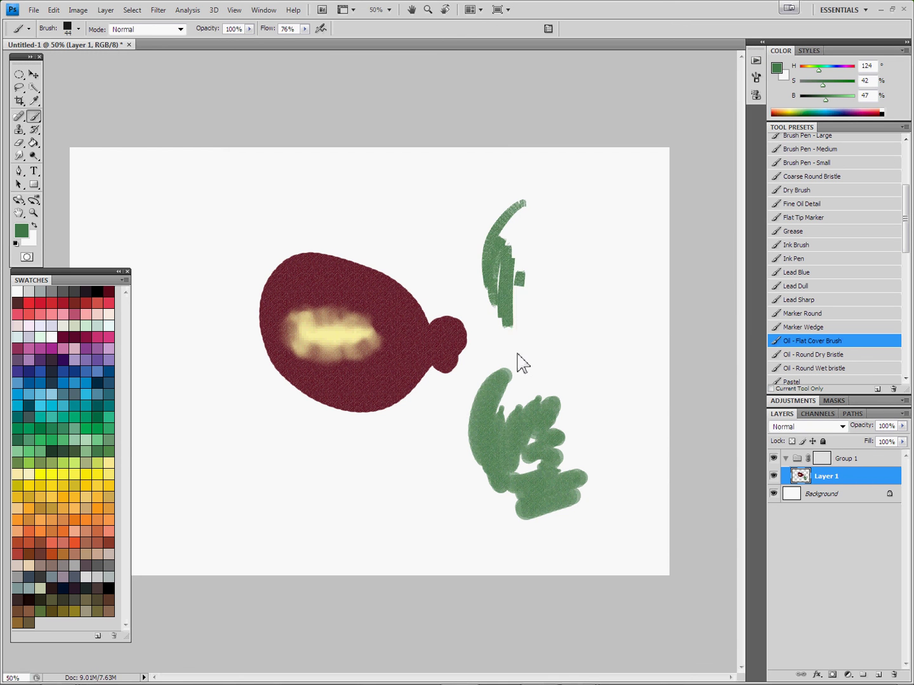
pyautogui.moveTo(538, 257)
pyautogui.mouseDown()
pyautogui.moveTo(548, 360)
pyautogui.moveTo(554, 249)
pyautogui.moveTo(550, 360)
pyautogui.mouseUp()
pyautogui.moveTo(568, 270)
pyautogui.mouseDown()
pyautogui.moveTo(542, 349)
pyautogui.moveTo(550, 321)
pyautogui.mouseUp()
pyautogui.moveTo(596, 266)
pyautogui.mouseDown()
pyautogui.moveTo(558, 321)
pyautogui.moveTo(555, 369)
pyautogui.mouseUp()
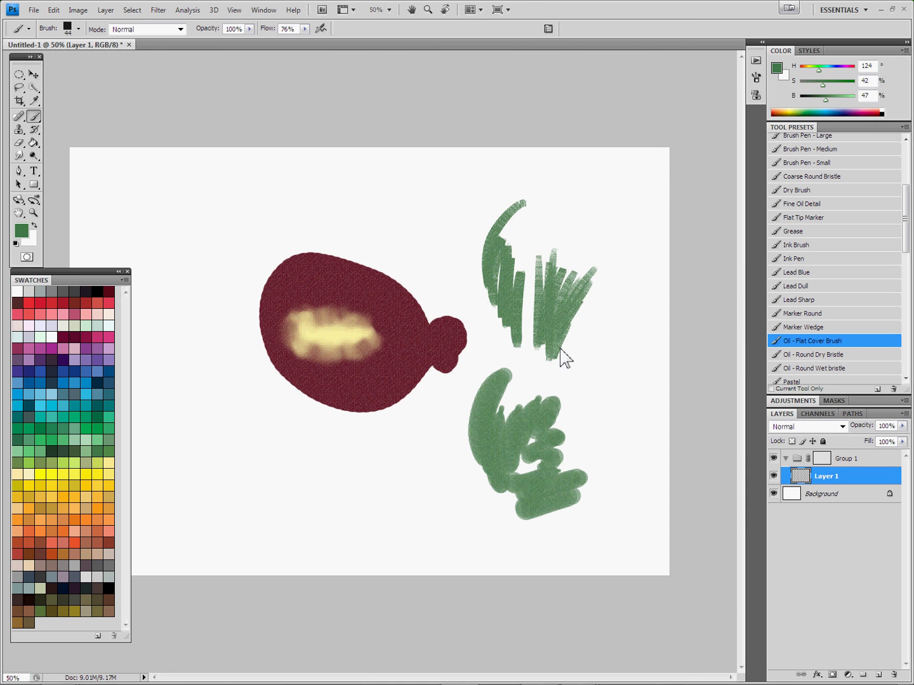
# Step: Paint a small green hatch above the upper-right strokes and a long looping green stroke around and across the maroon blob
pyautogui.moveTo(542, 249); pyautogui.dragTo(562, 225)
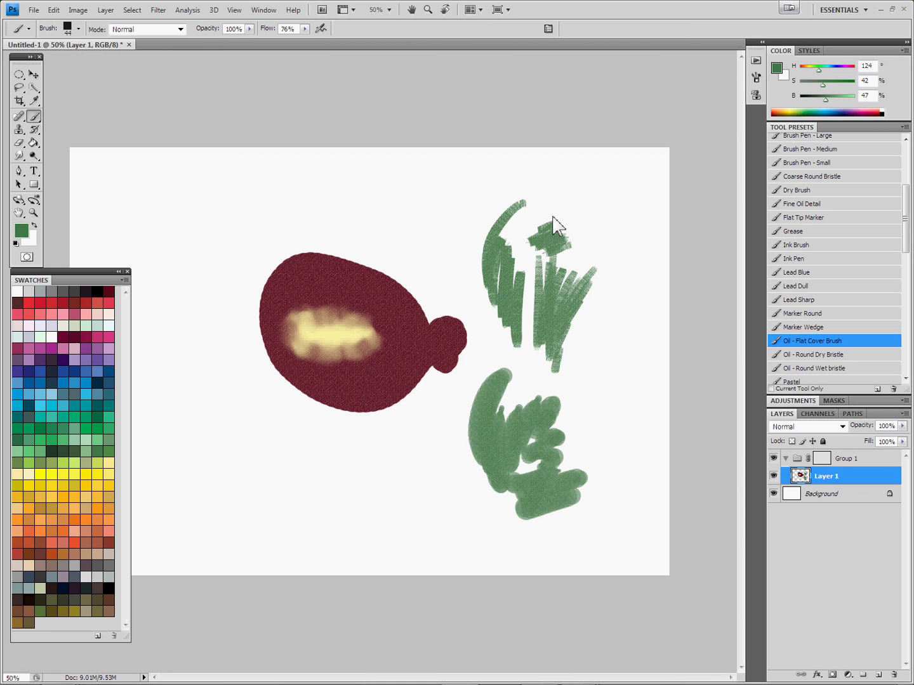
pyautogui.moveTo(505, 171)
pyautogui.mouseDown()
pyautogui.moveTo(383, 237)
pyautogui.moveTo(348, 195)
pyautogui.moveTo(224, 448)
pyautogui.moveTo(349, 363)
pyautogui.moveTo(399, 351)
pyautogui.moveTo(383, 400)
pyautogui.moveTo(333, 467)
pyautogui.moveTo(251, 520)
pyautogui.moveTo(412, 535)
pyautogui.moveTo(424, 515)
pyautogui.mouseUp()
pyautogui.moveTo(474, 494); pyautogui.dragTo(479, 490)
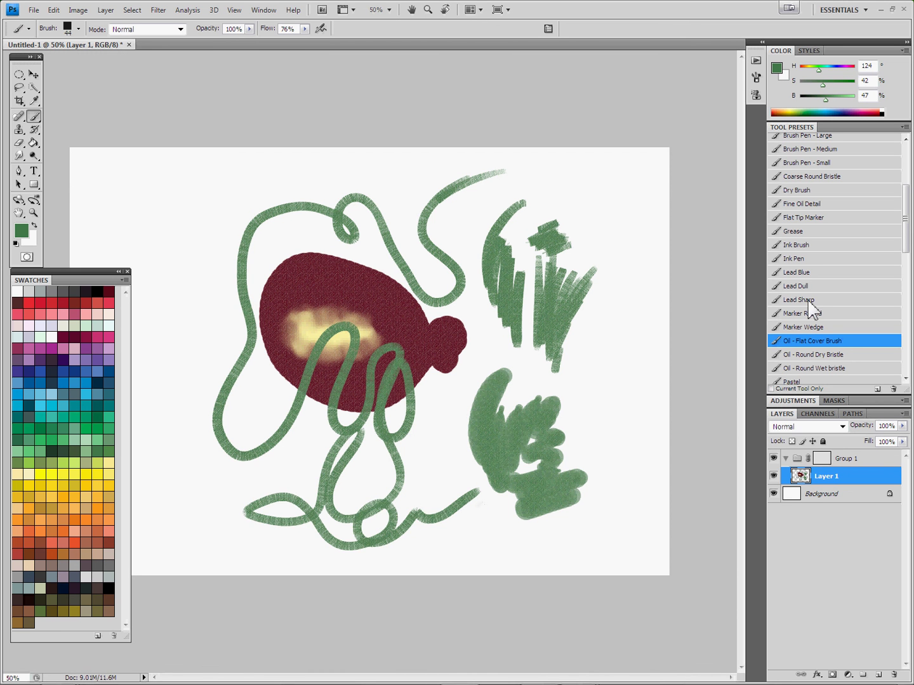
# Step: Paint loose green strokes to the left of the maroon blob with the Oil - Round Dry Bristle preset
pyautogui.click(825, 355)
pyautogui.moveTo(182, 305)
pyautogui.mouseDown()
pyautogui.moveTo(184, 350)
pyautogui.moveTo(195, 362)
pyautogui.moveTo(204, 336)
pyautogui.moveTo(223, 439)
pyautogui.moveTo(197, 292)
pyautogui.moveTo(192, 419)
pyautogui.moveTo(177, 299)
pyautogui.moveTo(193, 423)
pyautogui.moveTo(174, 462)
pyautogui.moveTo(217, 365)
pyautogui.moveTo(225, 379)
pyautogui.moveTo(260, 320)
pyautogui.moveTo(199, 367)
pyautogui.moveTo(250, 279)
pyautogui.moveTo(213, 342)
pyautogui.moveTo(282, 286)
pyautogui.mouseUp()
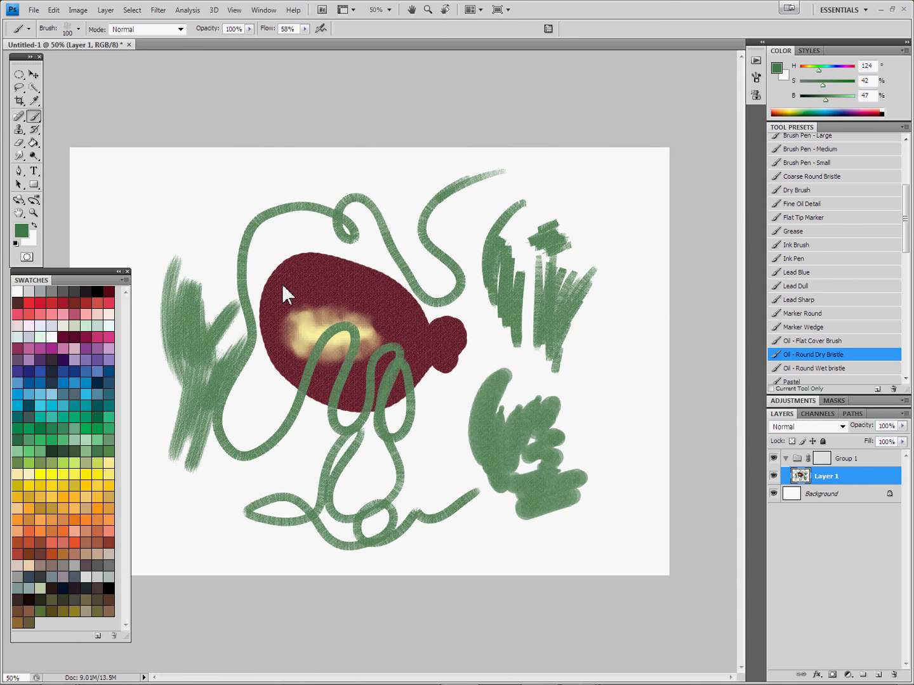
# Step: Paint a pale pink patch over the green bristle strokes beside the maroon blob and blend it with the Smudge tool
pyautogui.click(88, 314)
pyautogui.moveTo(203, 393)
pyautogui.mouseDown()
pyautogui.moveTo(212, 404)
pyautogui.moveTo(233, 333)
pyautogui.mouseUp()
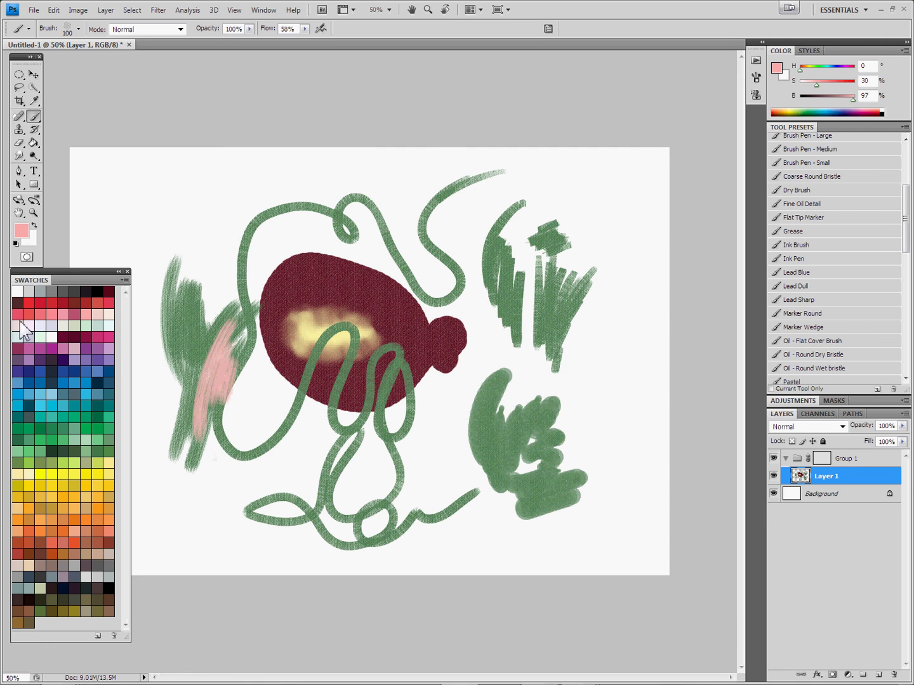
pyautogui.click(19, 156)
pyautogui.moveTo(211, 404)
pyautogui.mouseDown()
pyautogui.moveTo(231, 394)
pyautogui.moveTo(203, 380)
pyautogui.moveTo(209, 363)
pyautogui.moveTo(256, 342)
pyautogui.moveTo(211, 378)
pyautogui.moveTo(193, 423)
pyautogui.moveTo(235, 368)
pyautogui.mouseUp()
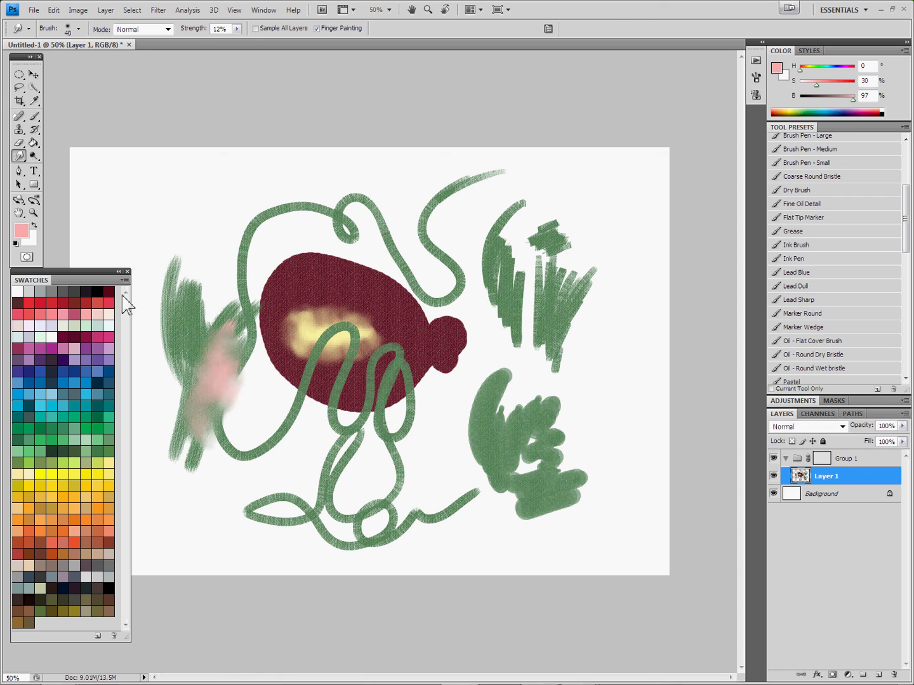
# Step: Brush a pale pink bristle stroke down over the upper part of the lower-right green patch
pyautogui.click(34, 116)
pyautogui.moveTo(322, 303); pyautogui.dragTo(413, 430)
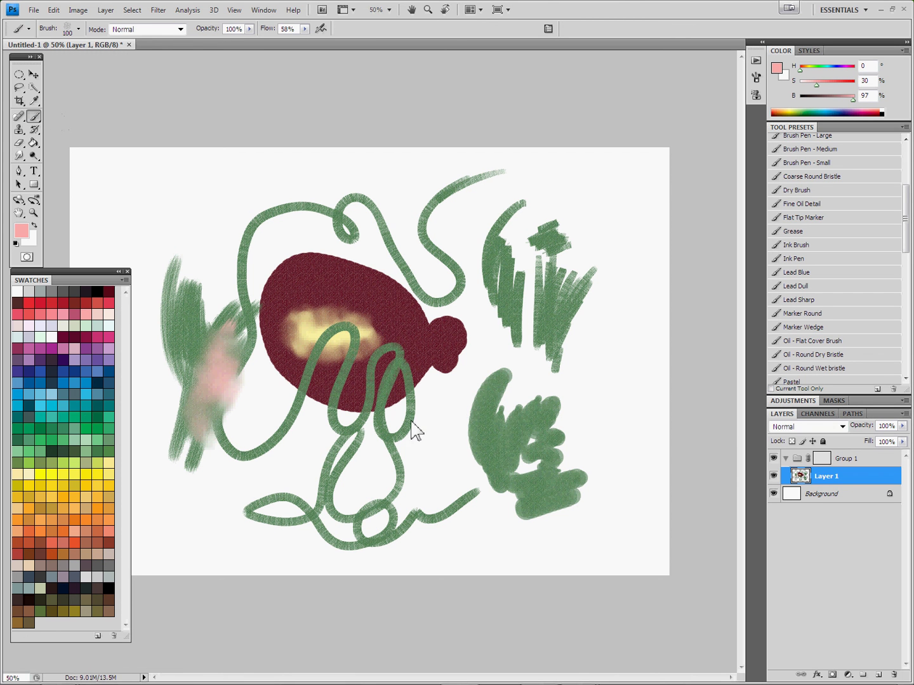
pyautogui.moveTo(524, 359); pyautogui.dragTo(540, 401)
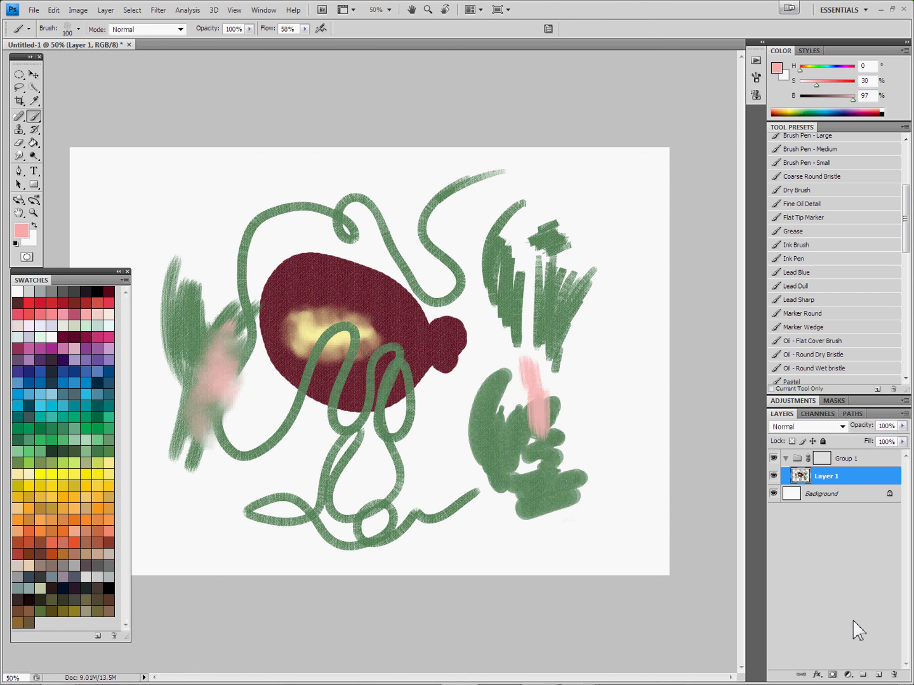
# Step: Create another textured group with the Make canvas group action, move it above Group 1 and make its empty layer active
pyautogui.click(812, 495)
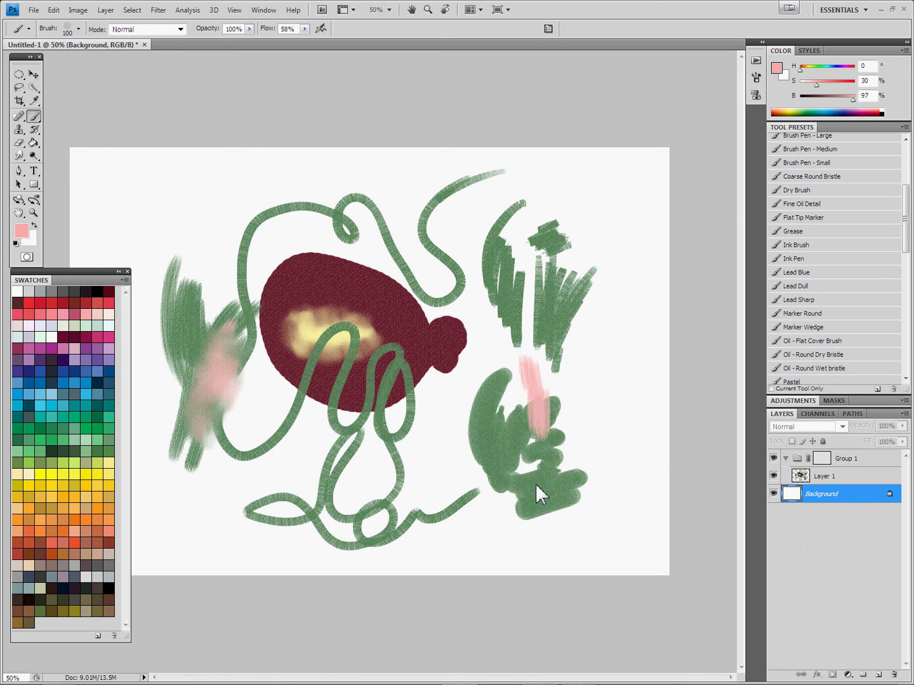
pyautogui.click(756, 60)
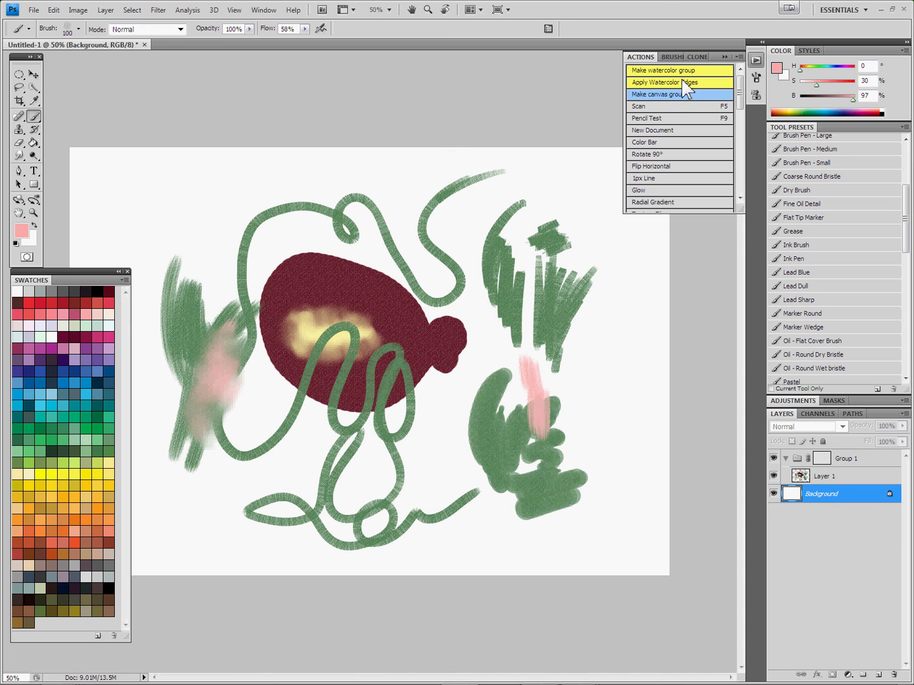
pyautogui.click(684, 95)
pyautogui.click(756, 61)
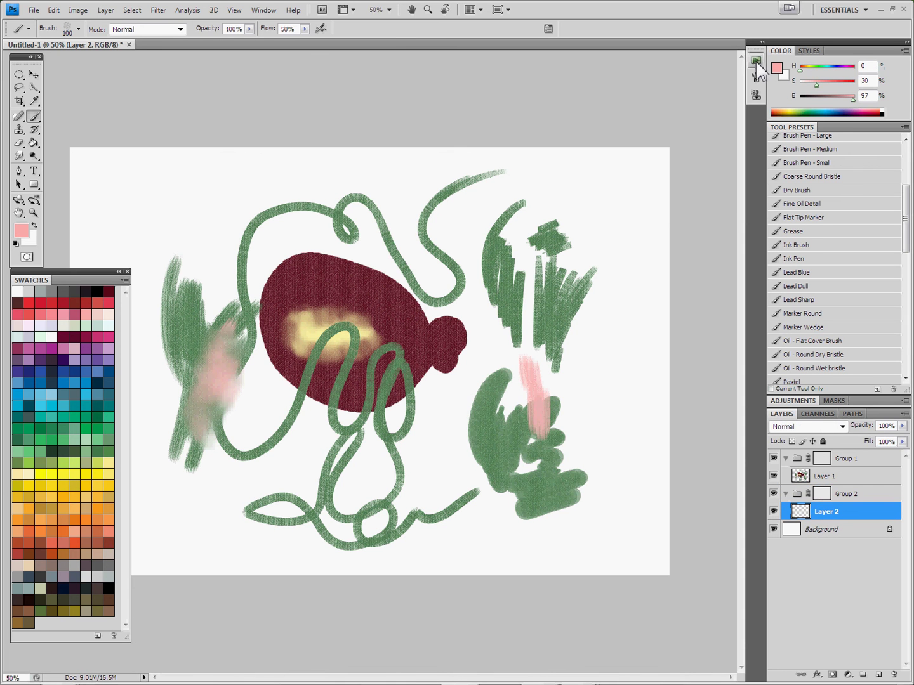
pyautogui.moveTo(800, 493); pyautogui.dragTo(810, 459)
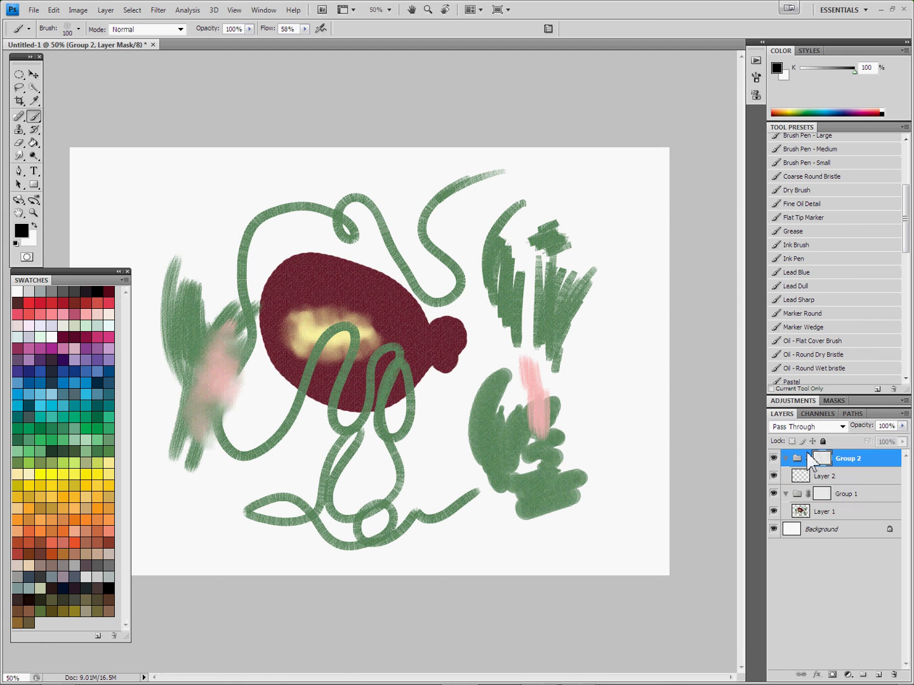
pyautogui.click(816, 476)
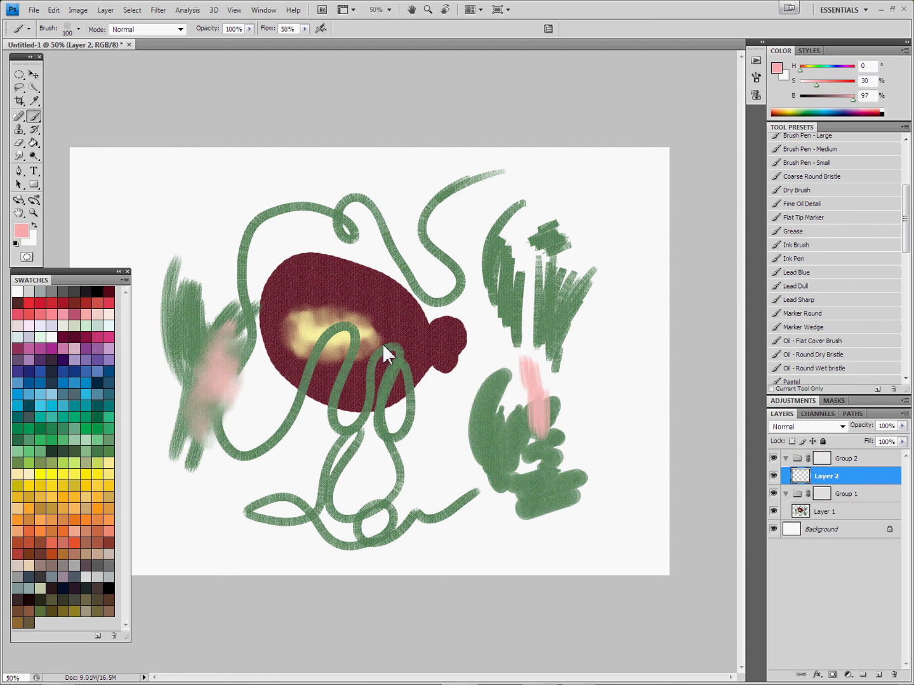
# Step: Paint dark maroon bristle strokes on the new group's layer over the blob, covering its pale yellow highlight and the green loops
pyautogui.click(109, 292)
pyautogui.moveTo(388, 299)
pyautogui.mouseDown()
pyautogui.moveTo(401, 299)
pyautogui.moveTo(404, 289)
pyautogui.moveTo(435, 323)
pyautogui.moveTo(438, 310)
pyautogui.moveTo(449, 373)
pyautogui.moveTo(465, 355)
pyautogui.moveTo(474, 380)
pyautogui.moveTo(479, 374)
pyautogui.moveTo(411, 386)
pyautogui.moveTo(402, 403)
pyautogui.moveTo(405, 359)
pyautogui.moveTo(357, 336)
pyautogui.mouseUp()
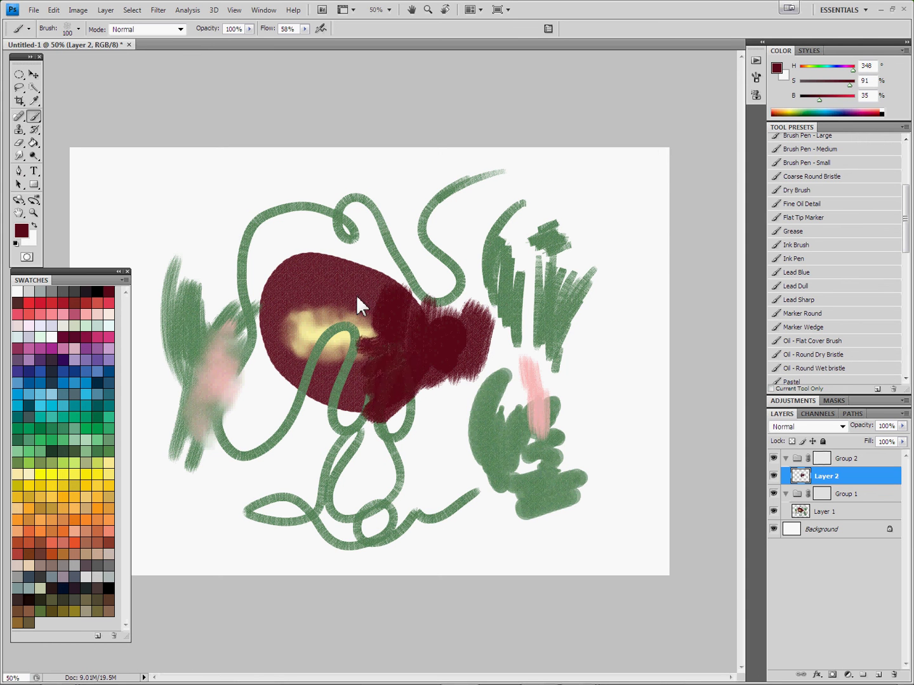
pyautogui.moveTo(363, 279)
pyautogui.mouseDown()
pyautogui.moveTo(327, 279)
pyautogui.moveTo(378, 318)
pyautogui.moveTo(311, 283)
pyautogui.moveTo(313, 292)
pyautogui.moveTo(261, 307)
pyautogui.moveTo(266, 355)
pyautogui.moveTo(300, 383)
pyautogui.moveTo(293, 396)
pyautogui.mouseUp()
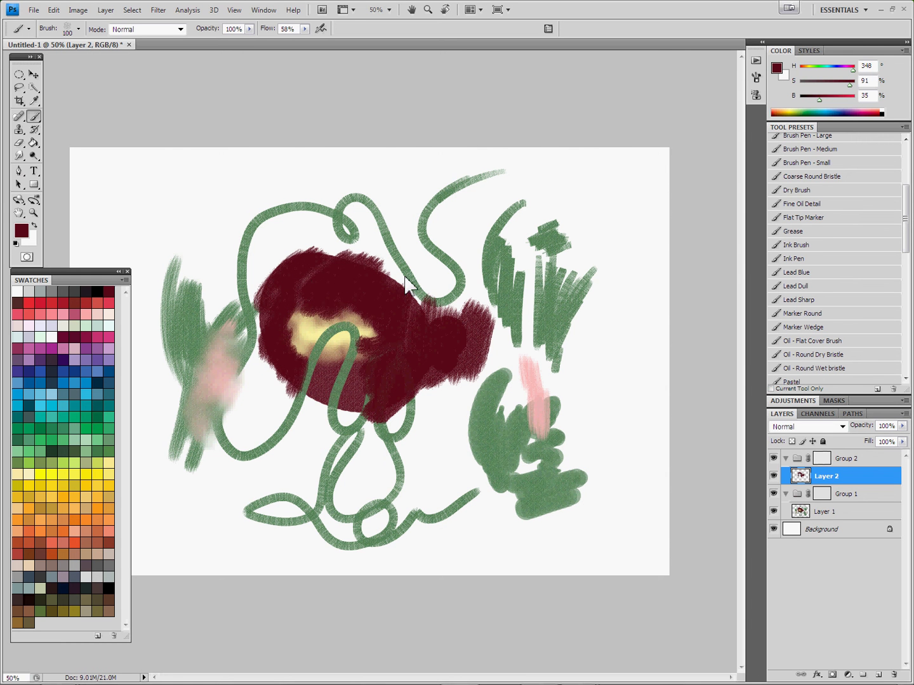
pyautogui.moveTo(367, 359)
pyautogui.mouseDown()
pyautogui.moveTo(316, 404)
pyautogui.moveTo(362, 385)
pyautogui.moveTo(359, 409)
pyautogui.moveTo(350, 408)
pyautogui.moveTo(368, 349)
pyautogui.moveTo(306, 355)
pyautogui.mouseUp()
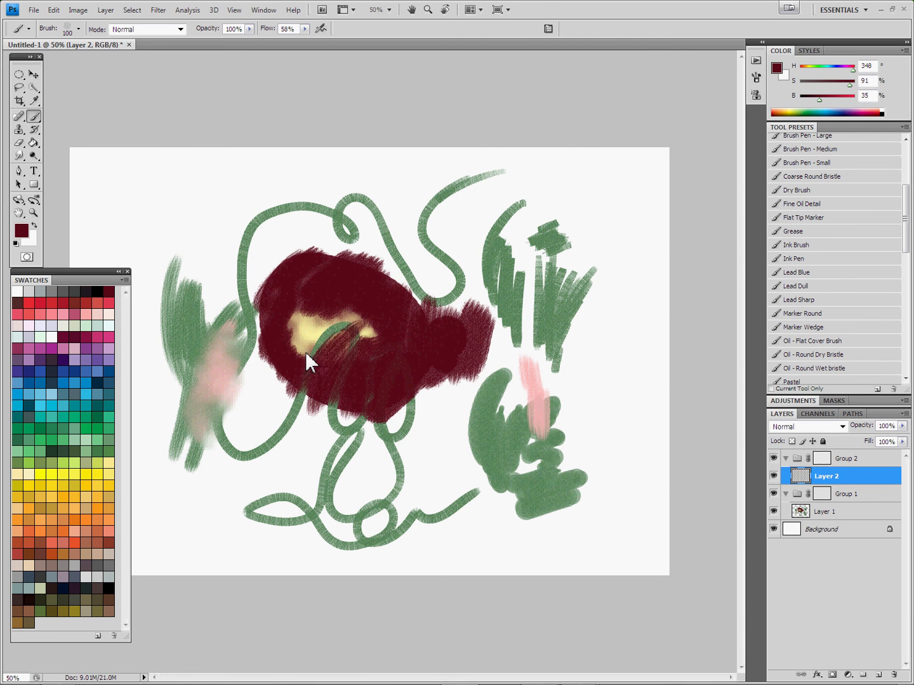
pyautogui.moveTo(298, 313); pyautogui.dragTo(312, 341)
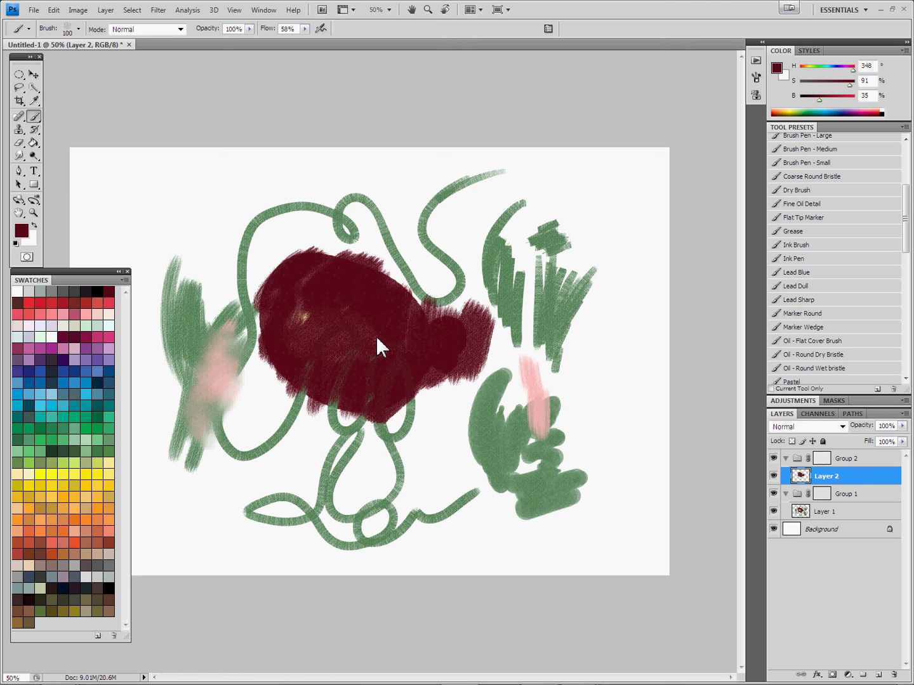
# Step: Open the recent file doodlebug.psd
pyautogui.click(35, 12)
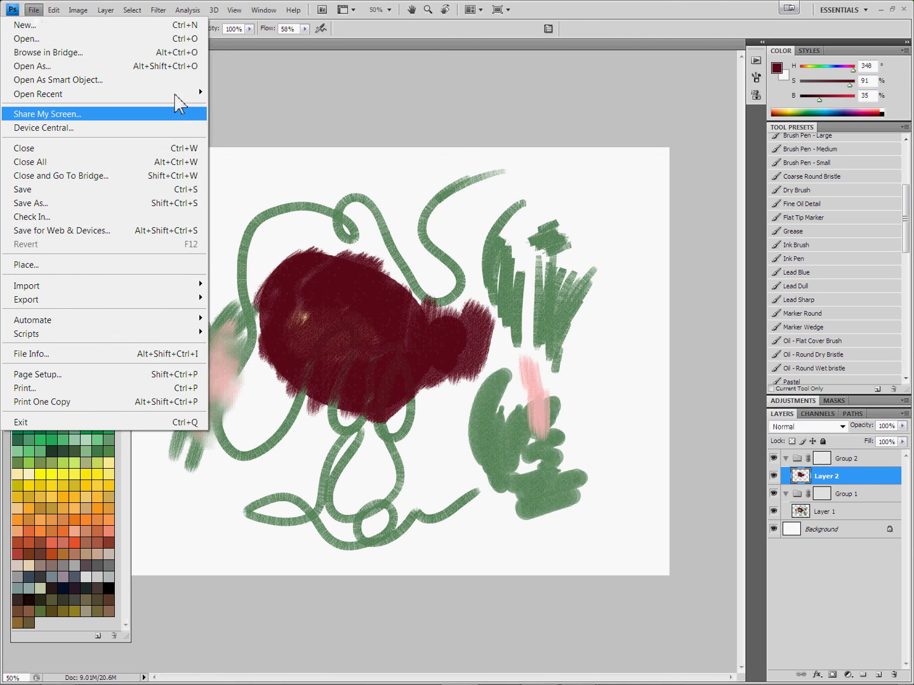
pyautogui.moveTo(188, 94)
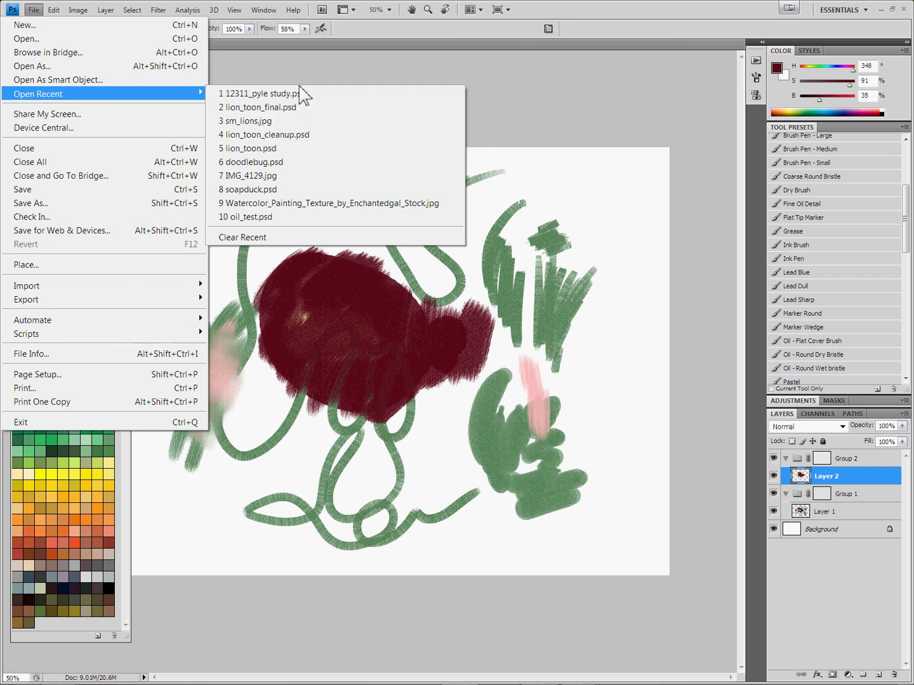
pyautogui.click(282, 159)
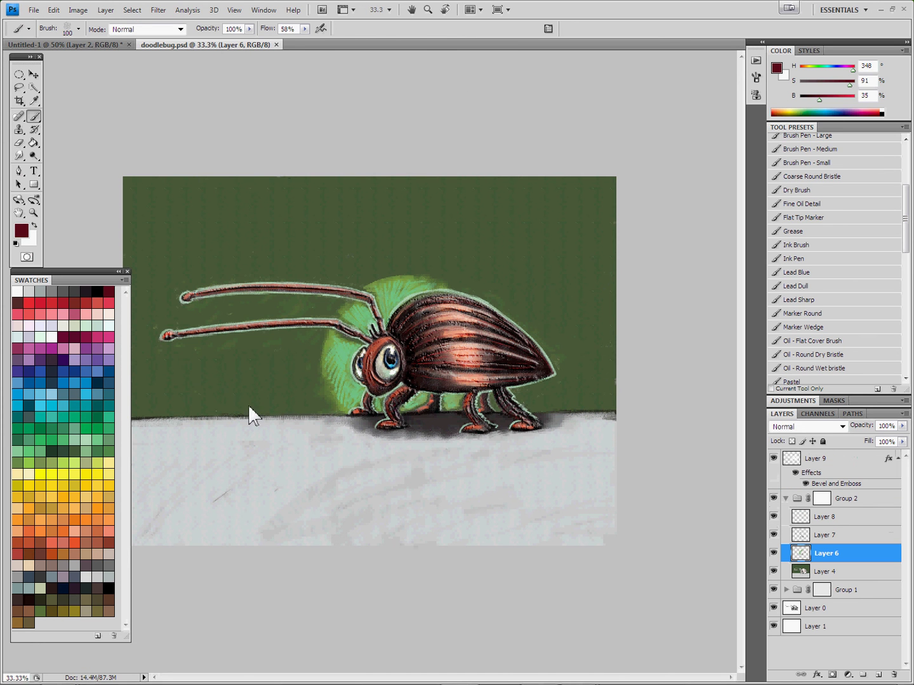
# Step: Examine the canvas texture on the beetle's head, shell and background at up to 200% magnification with the panels hidden
pyautogui.click(34, 225)
pyautogui.click(34, 214)
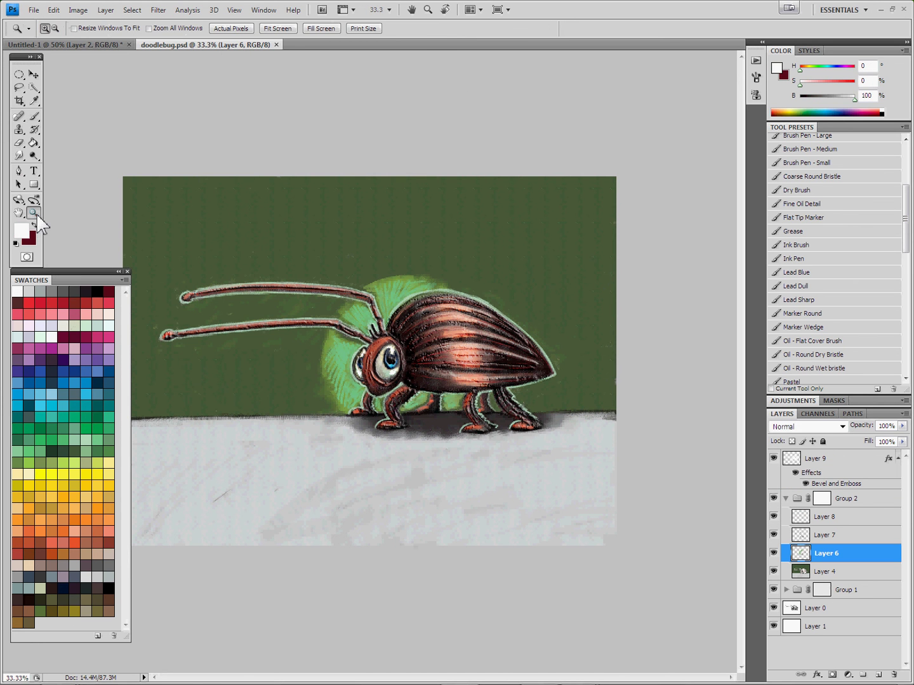
pyautogui.click(404, 419)
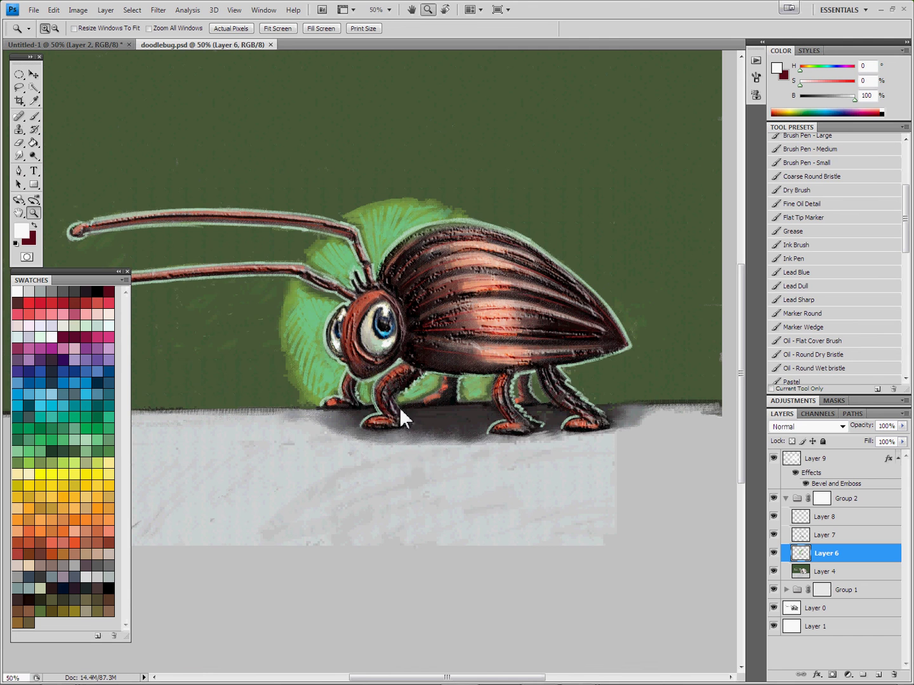
pyautogui.click(399, 407)
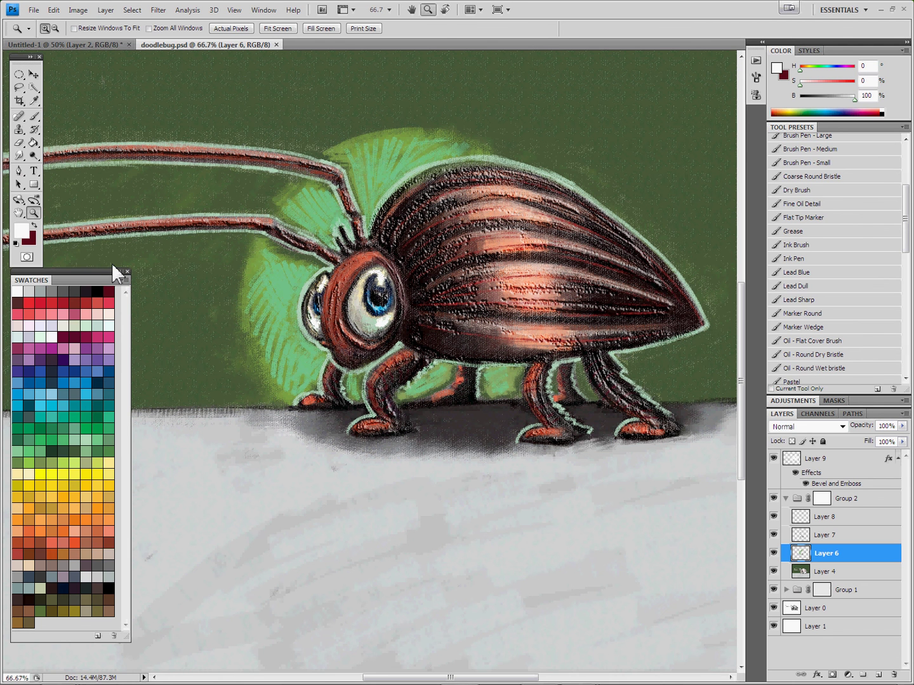
pyautogui.press('Tab')
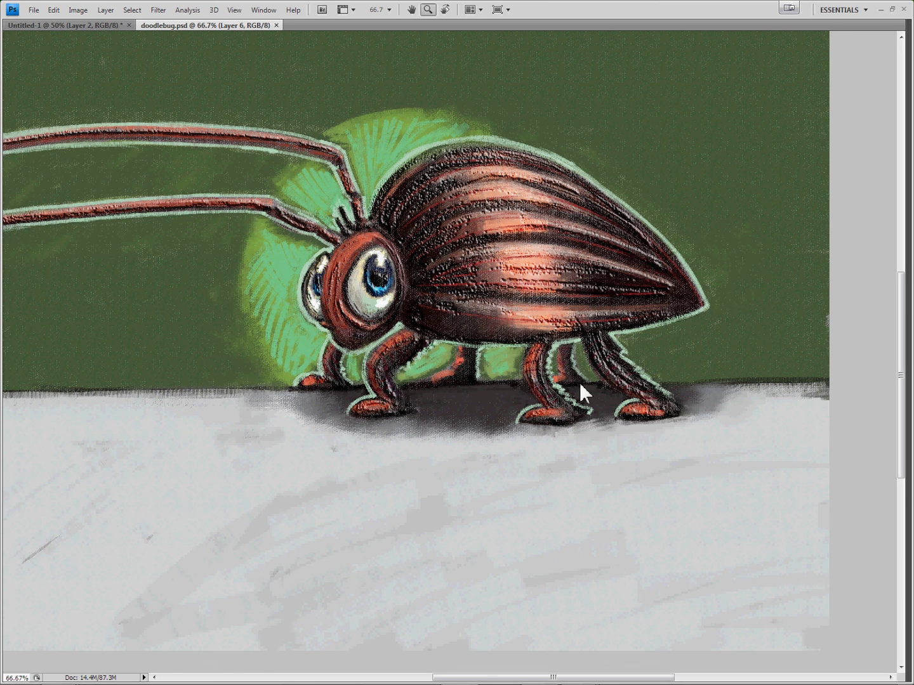
pyautogui.moveTo(346, 398)
pyautogui.mouseDown()
pyautogui.moveTo(379, 443)
pyautogui.moveTo(412, 464)
pyautogui.moveTo(435, 443)
pyautogui.mouseUp()
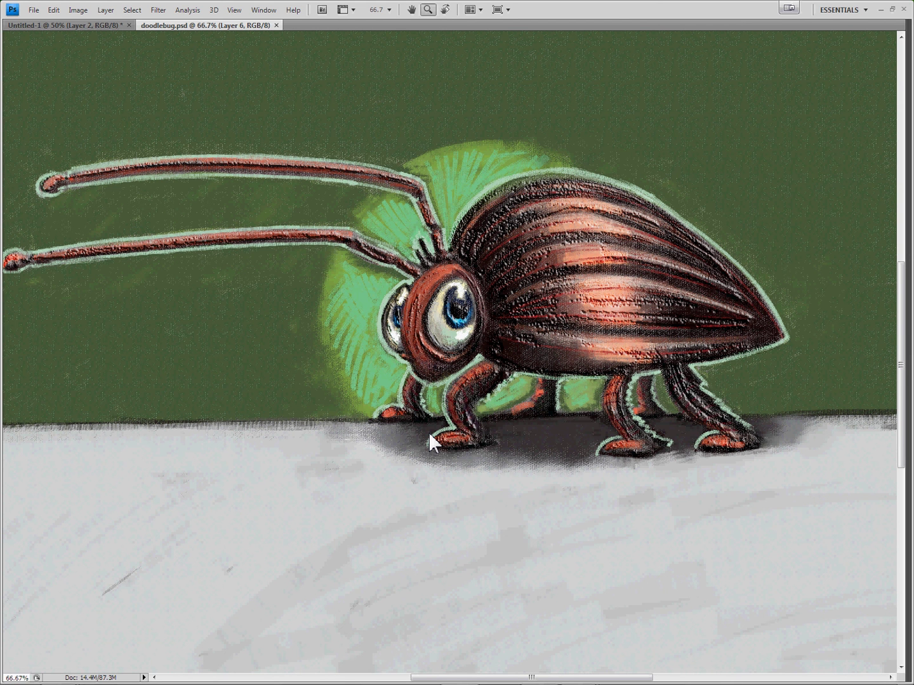
pyautogui.hotkey('ctrl', '+')
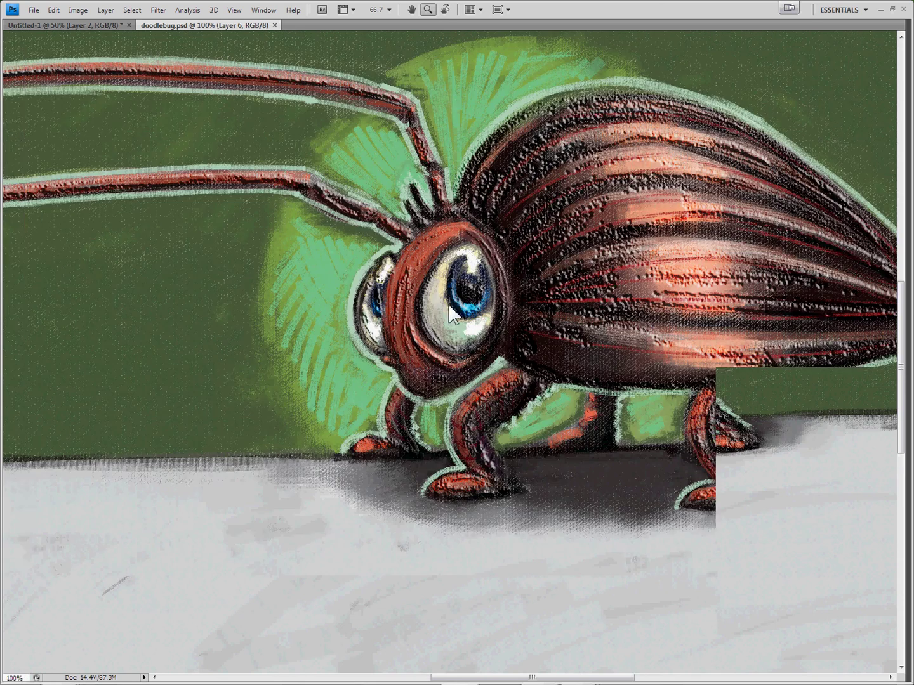
pyautogui.click(437, 363)
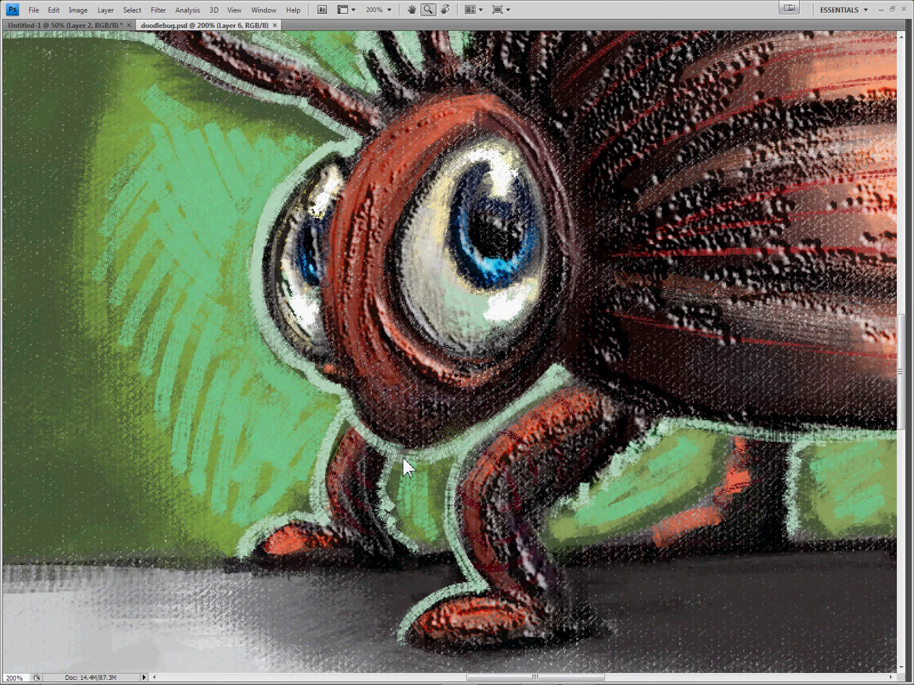
pyautogui.hotkey('ctrl', '-')
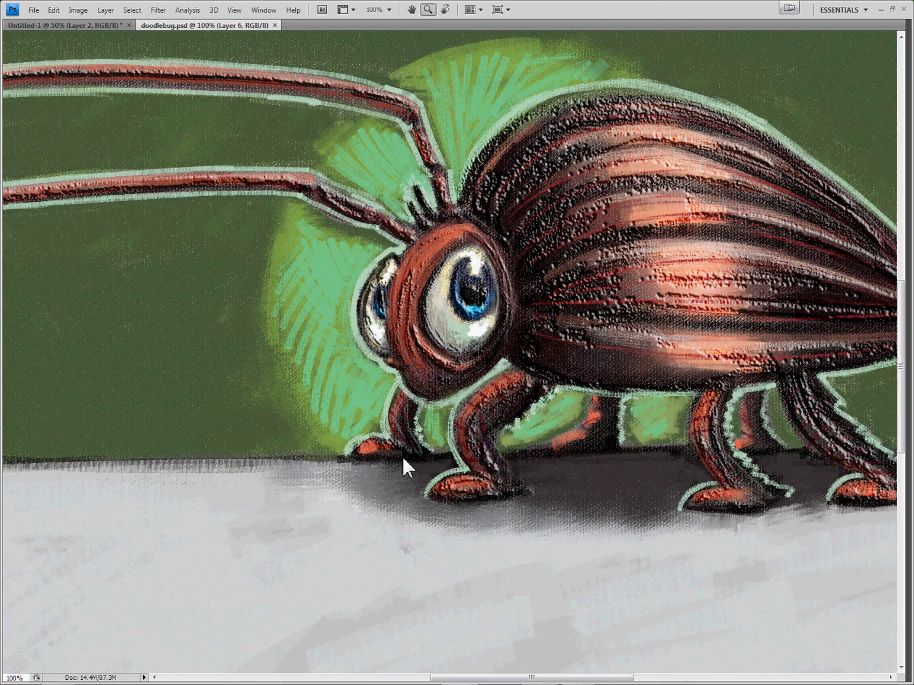
pyautogui.hotkey('ctrl', '-')
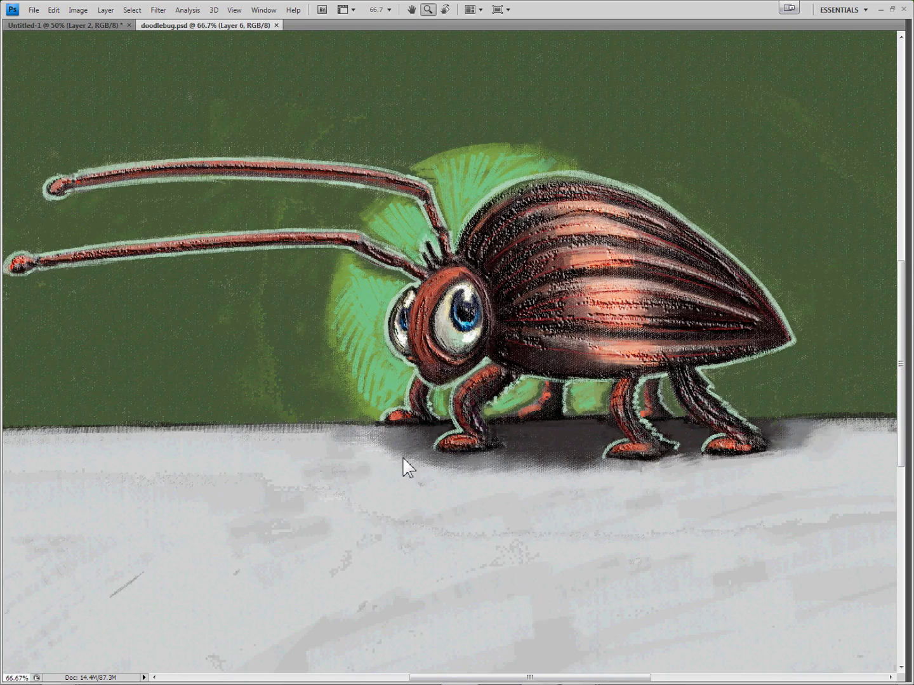
pyautogui.moveTo(374, 430); pyautogui.dragTo(378, 399)
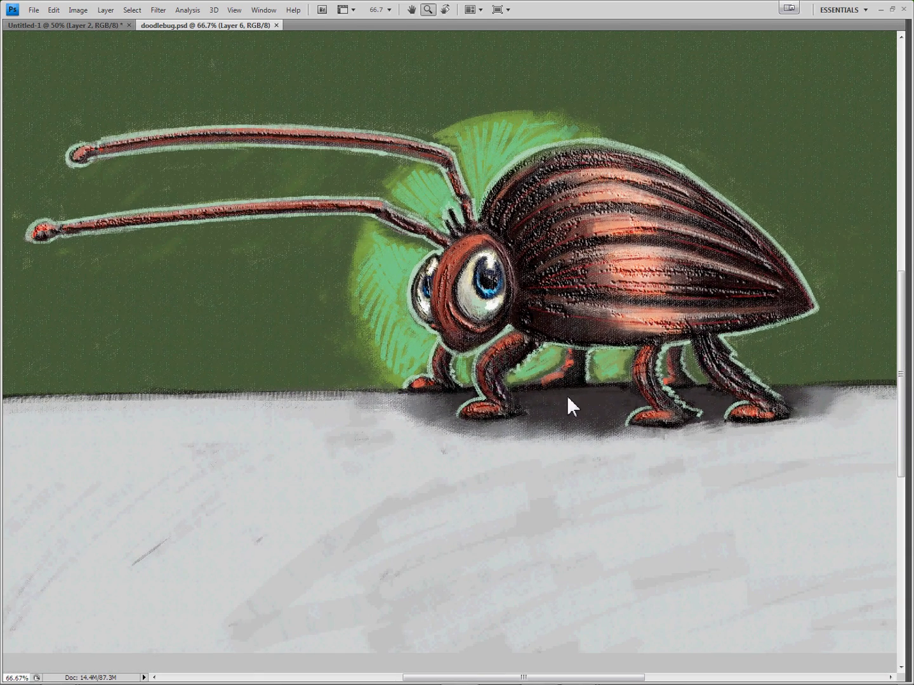